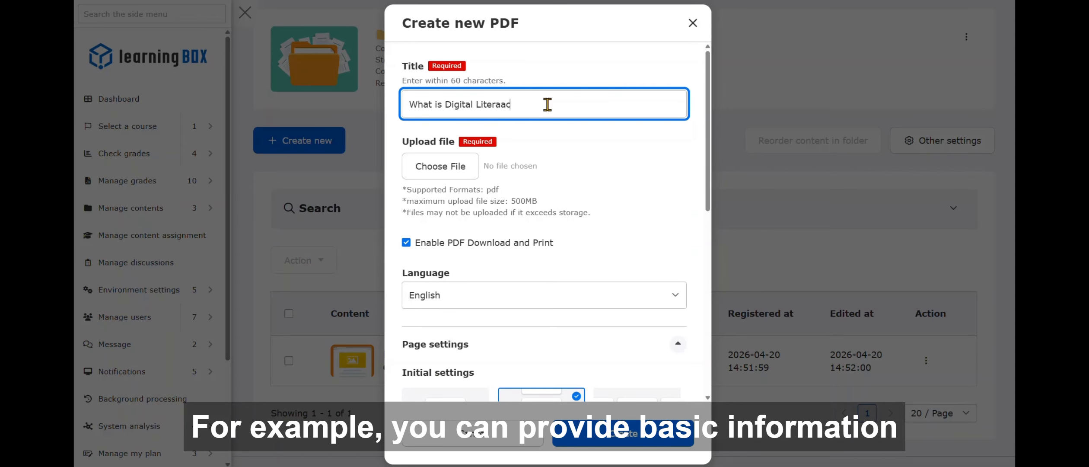
- Complete the PDF title as "What is Digital Literacy?" and attach the file Digital_Literacy_Overview.pdf
{"action": "type", "text": "y"}
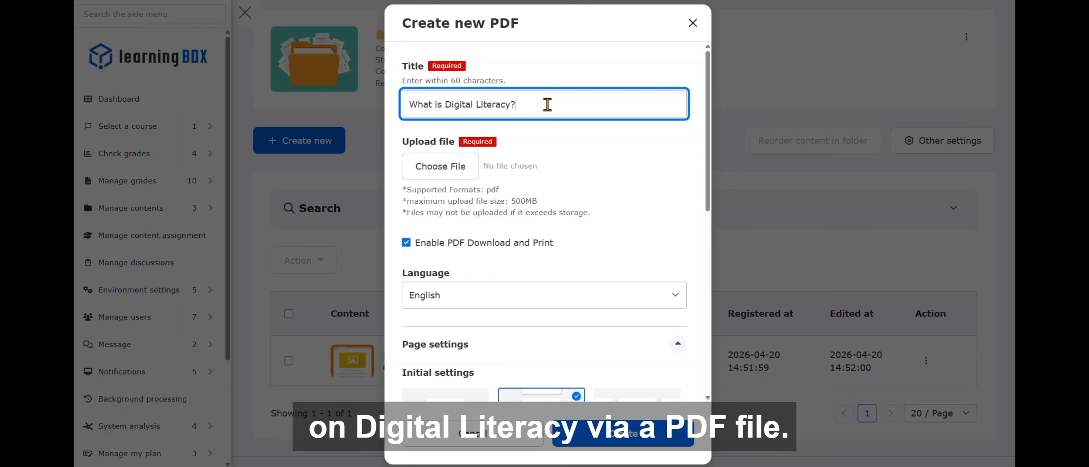
{"action": "left_click", "coordinate": [470, 166]}
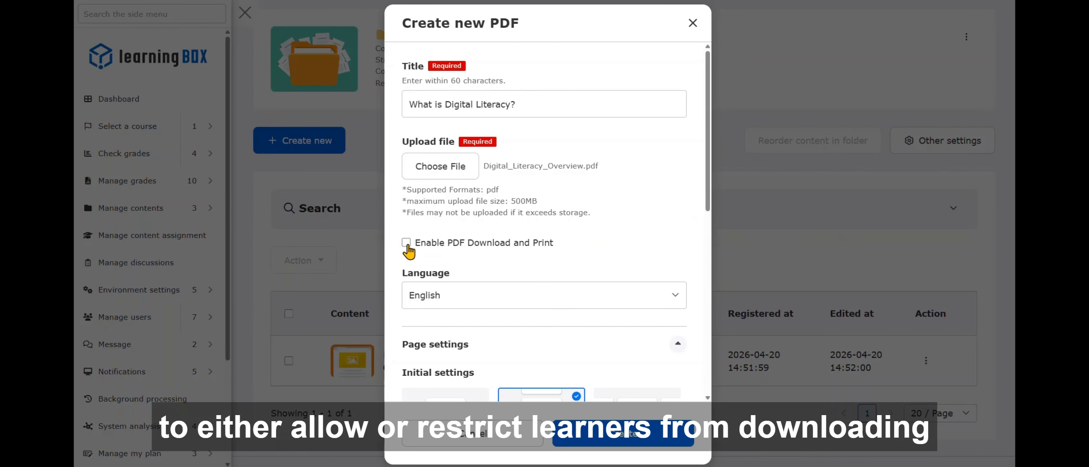
- Create the PDF content with download and print disabled
{"action": "scroll", "coordinate": [653, 239], "scroll_direction": "down", "scroll_amount": 9}
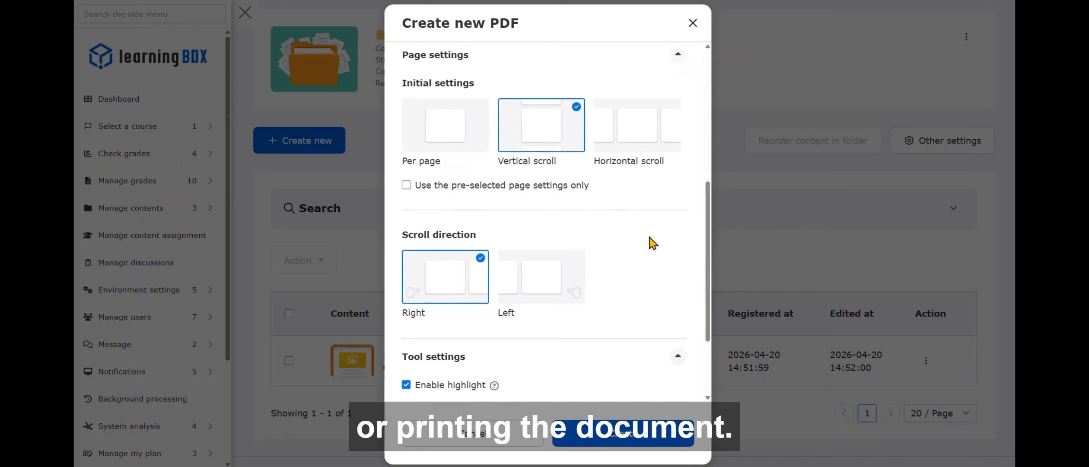
{"action": "left_click", "coordinate": [631, 433]}
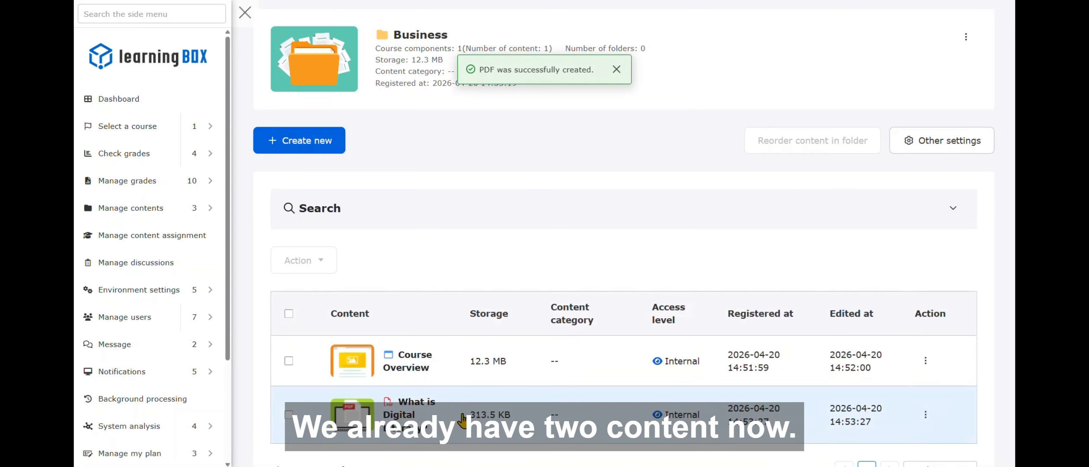
- Start a new video content and title it "Lecture"
{"action": "left_click", "coordinate": [299, 140]}
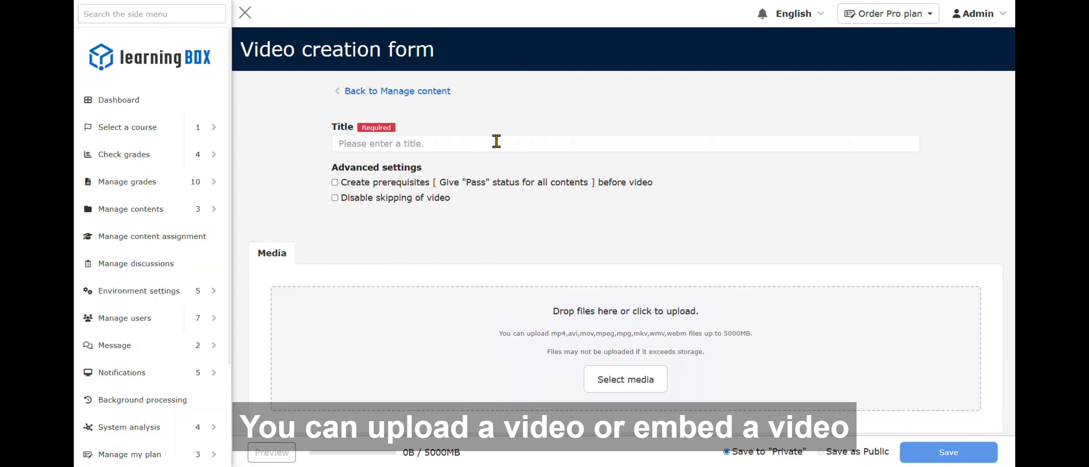
{"action": "left_click", "coordinate": [496, 141]}
{"action": "type", "text": "Lecure"}
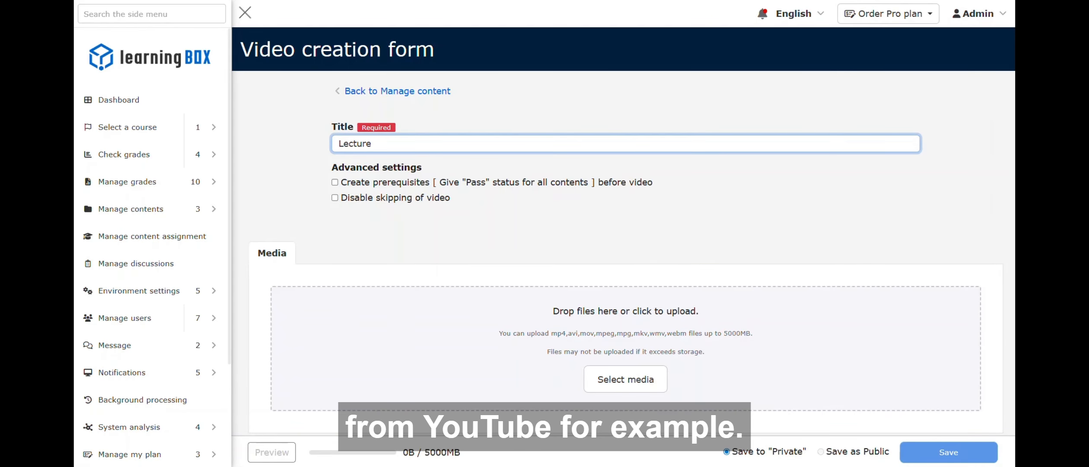
- Disable skipping of the video and save the Lecture video as public
{"action": "left_click", "coordinate": [335, 198]}
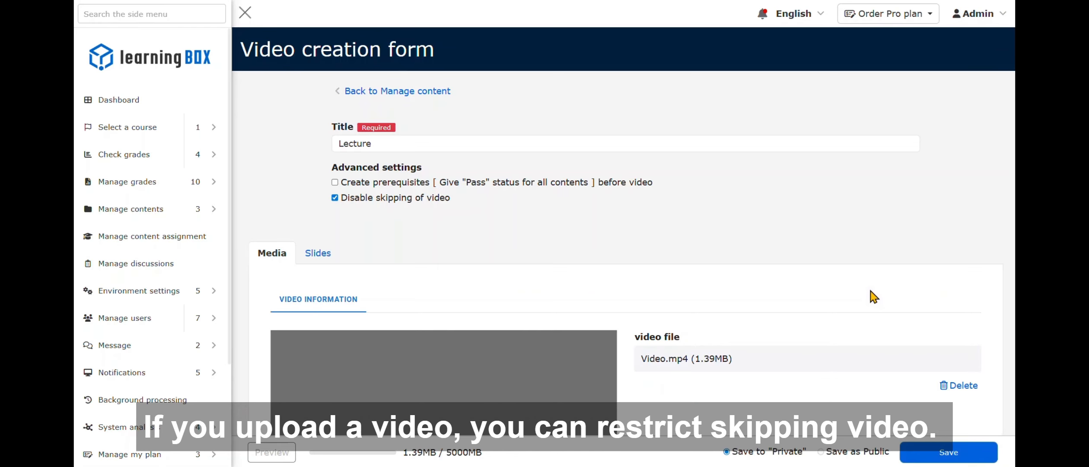
{"action": "scroll", "coordinate": [870, 290], "scroll_direction": "down", "scroll_amount": 6}
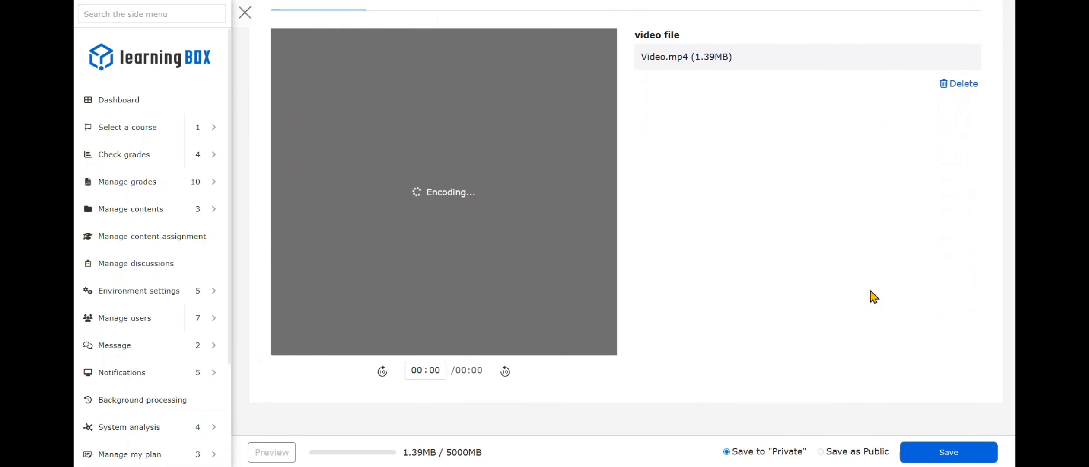
{"action": "scroll", "coordinate": [873, 296], "scroll_direction": "up", "scroll_amount": 1}
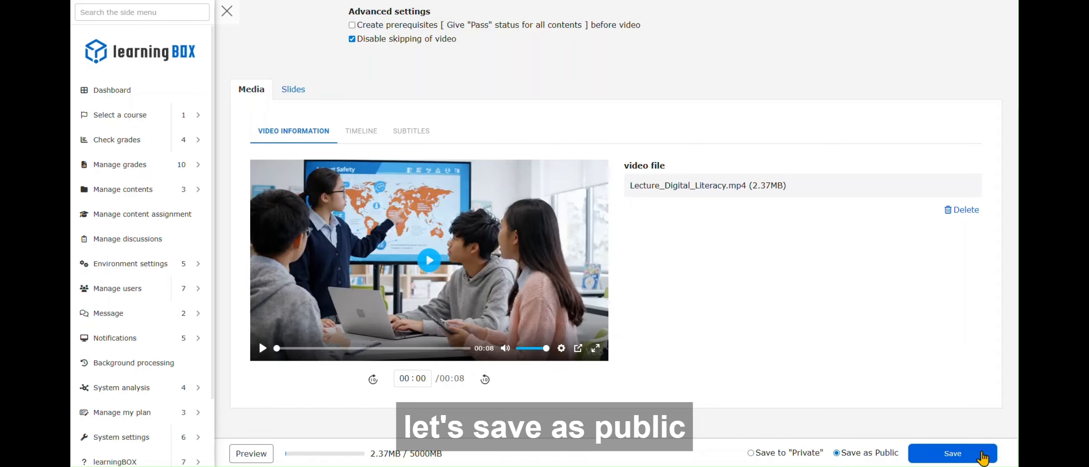
{"action": "left_click", "coordinate": [983, 457]}
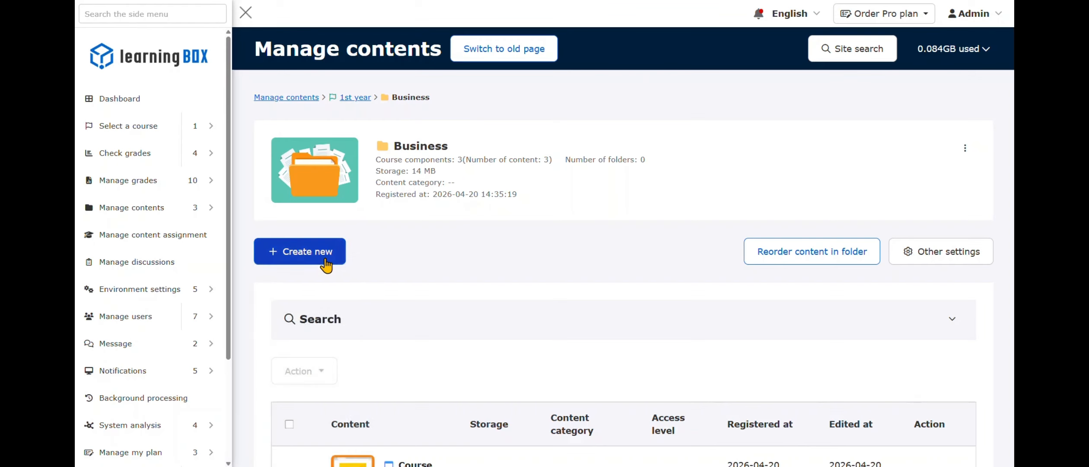
- Create a new quiz/exam and set its title to "Practice"
{"action": "left_click", "coordinate": [327, 261]}
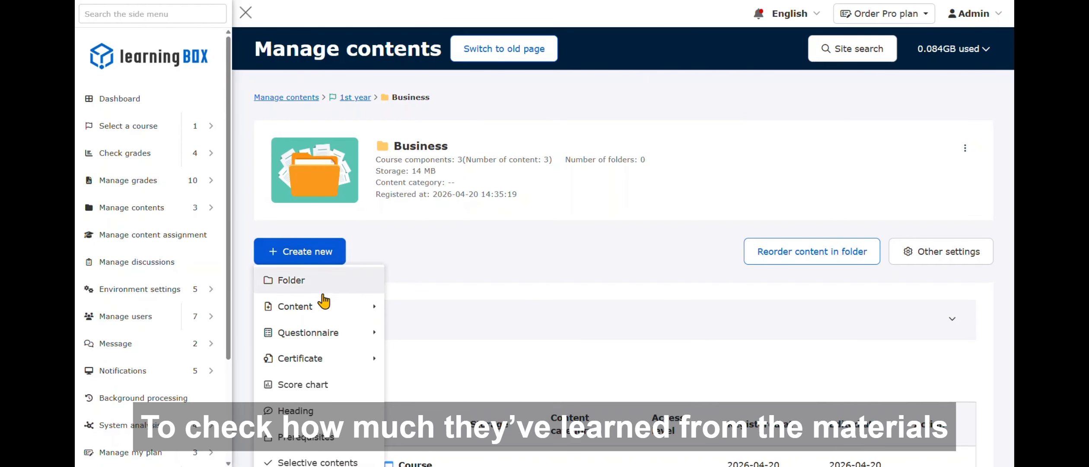
{"action": "mouse_move", "coordinate": [320, 310]}
{"action": "mouse_move", "coordinate": [444, 319]}
{"action": "left_click", "coordinate": [542, 315]}
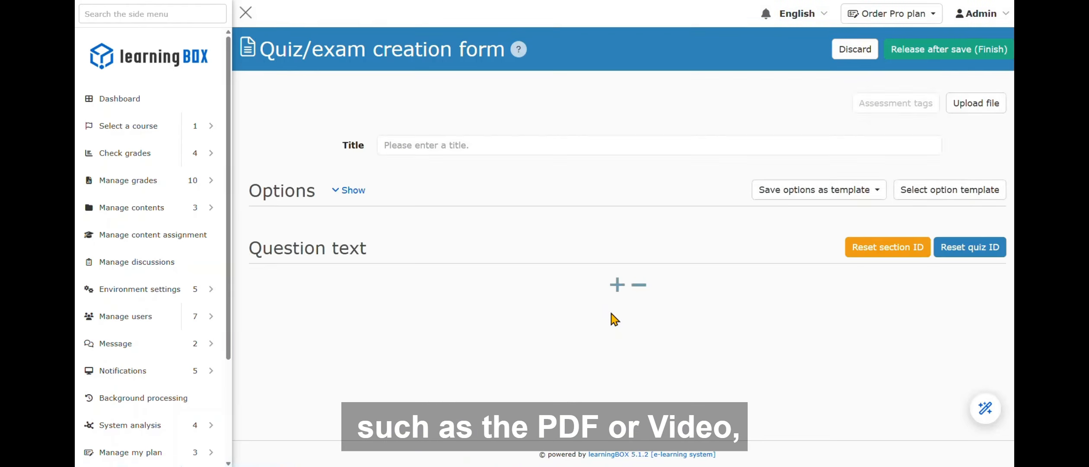
{"action": "left_click", "coordinate": [534, 147]}
{"action": "type", "text": "Practice"}
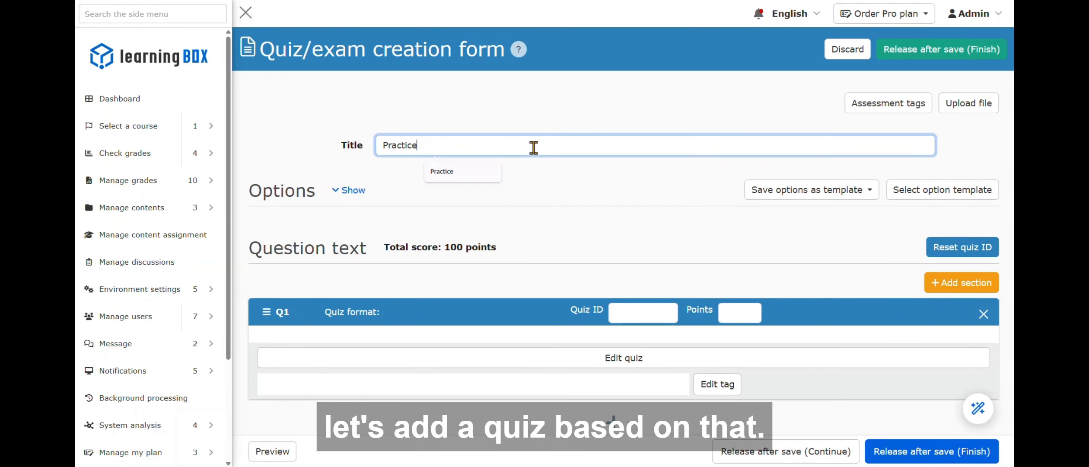
{"action": "left_click", "coordinate": [543, 185]}
- Review the quiz options, including the mode setting and the list of additional options
{"action": "left_click", "coordinate": [343, 191]}
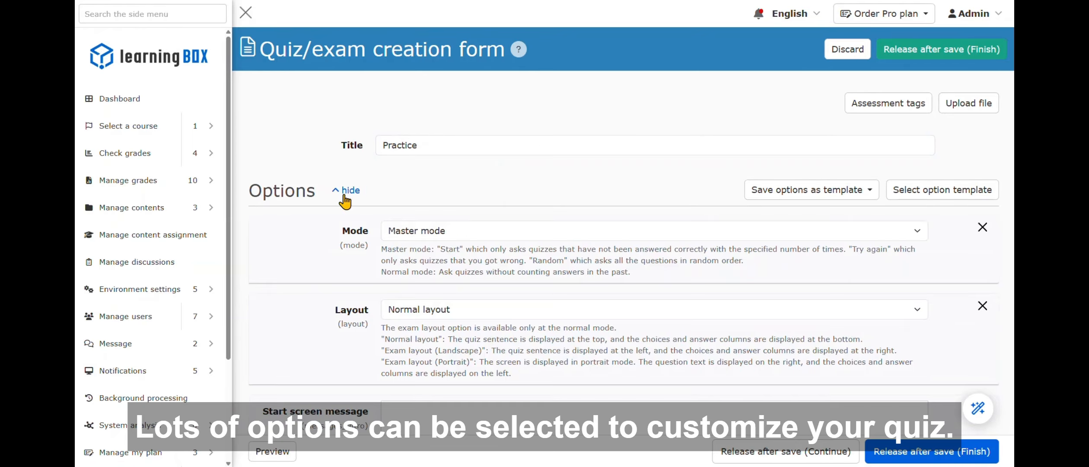
{"action": "left_click", "coordinate": [616, 230]}
{"action": "left_click", "coordinate": [624, 261]}
{"action": "scroll", "coordinate": [650, 309], "scroll_direction": "down", "scroll_amount": 15}
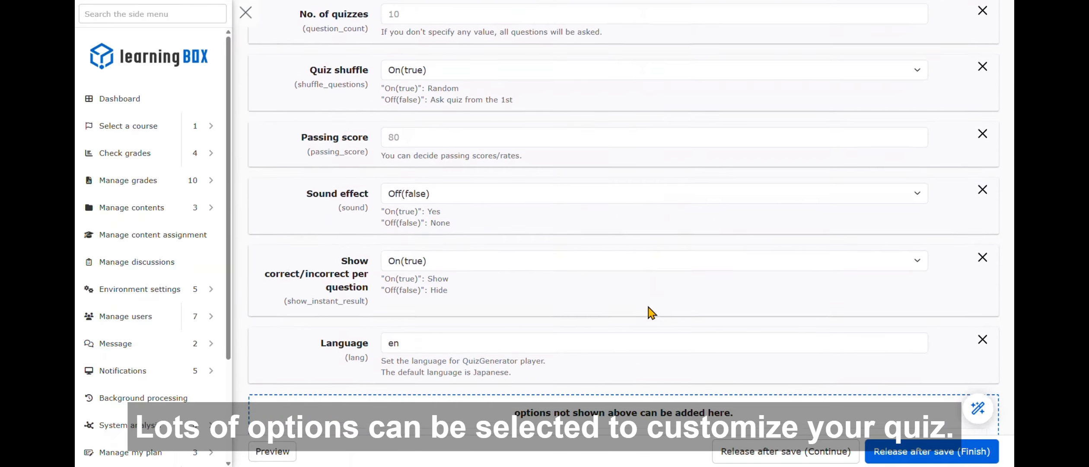
{"action": "left_click", "coordinate": [652, 285]}
{"action": "scroll", "coordinate": [667, 328], "scroll_direction": "down", "scroll_amount": 5}
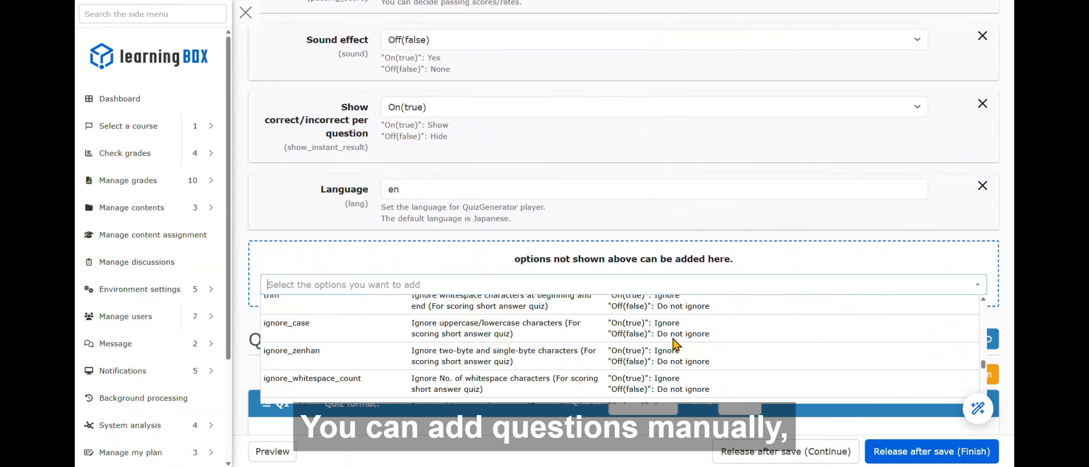
{"action": "left_click", "coordinate": [721, 259]}
{"action": "scroll", "coordinate": [760, 260], "scroll_direction": "down", "scroll_amount": 3}
- Open Q1 for editing, set its format to MCQ (radio button), and paste the bank-email phishing question text
{"action": "left_click", "coordinate": [622, 313]}
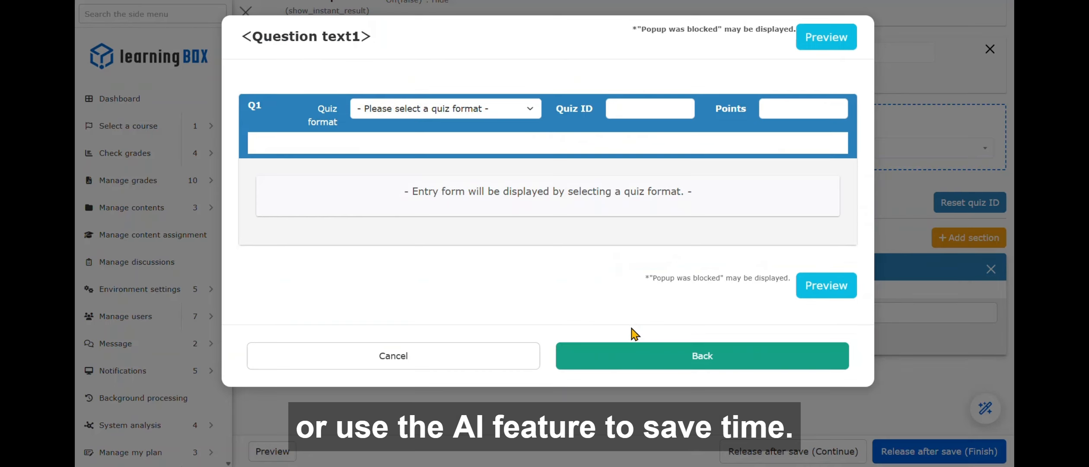
{"action": "left_click", "coordinate": [513, 110]}
{"action": "left_click", "coordinate": [469, 146]}
{"action": "left_click", "coordinate": [502, 197]}
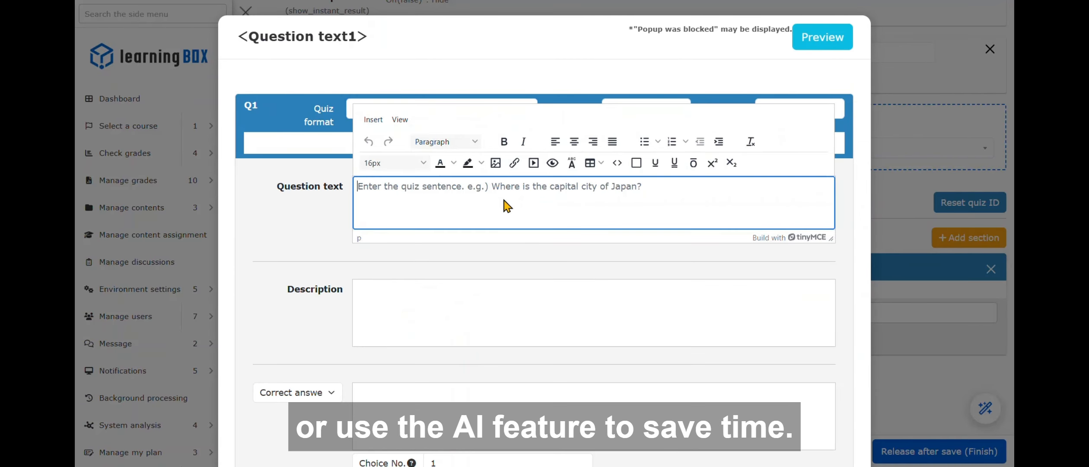
{"action": "type", "text": "You receive an email from your bank asking you to click a link and \"verify your identity\" immediately. What should you do?"}
- Paste the correct answer and three incorrect answer choices for Q1
{"action": "scroll", "coordinate": [469, 313], "scroll_direction": "down", "scroll_amount": 2}
{"action": "left_click", "coordinate": [457, 316]}
{"action": "type", "text": "Ignore the link and check your account via the official app or website."}
{"action": "scroll", "coordinate": [440, 302], "scroll_direction": "down", "scroll_amount": 3}
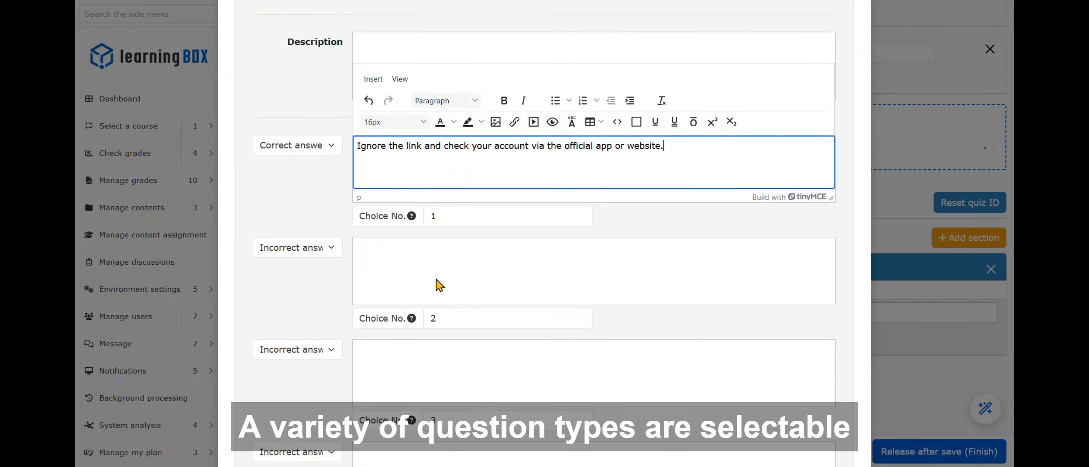
{"action": "left_click", "coordinate": [434, 276]}
{"action": "type", "text": "Click the link and provide the requested information."}
{"action": "left_click", "coordinate": [432, 371]}
{"action": "scroll", "coordinate": [520, 328], "scroll_direction": "down", "scroll_amount": 3}
{"action": "left_click", "coordinate": [521, 330]}
{"action": "type", "text": "Forward the email to your friends to warn them."}
{"action": "scroll", "coordinate": [562, 333], "scroll_direction": "down", "scroll_amount": 2}
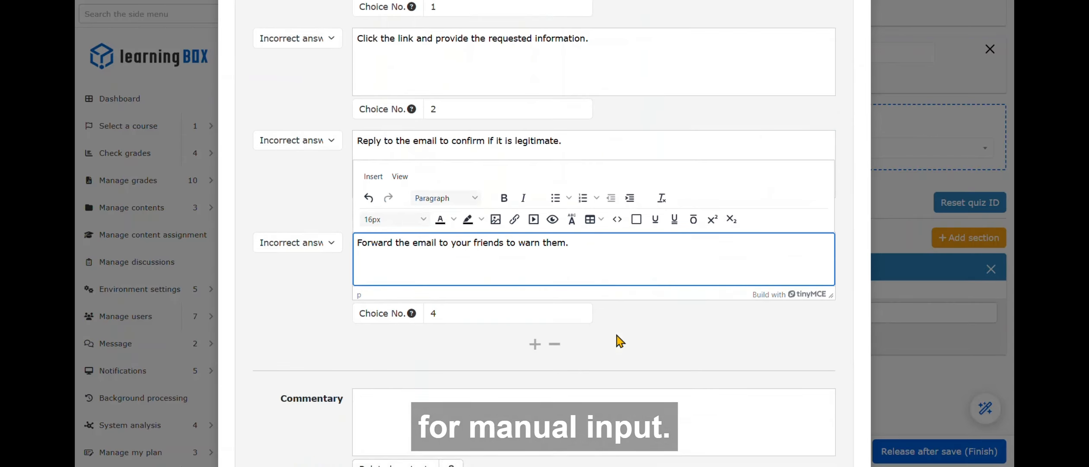
- Try adding a fifth answer choice, remove it, and close the Q1 editor
{"action": "left_click", "coordinate": [536, 311]}
{"action": "left_click", "coordinate": [330, 308]}
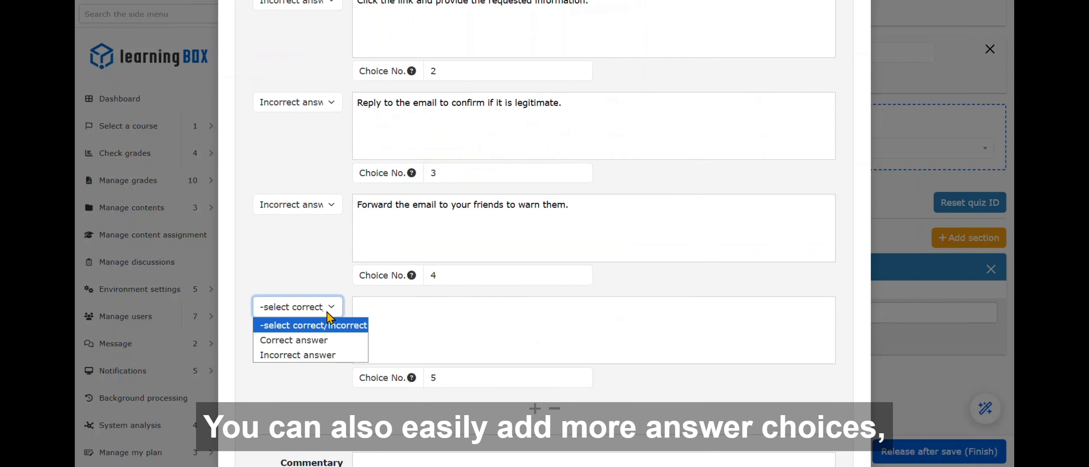
{"action": "left_click", "coordinate": [326, 325]}
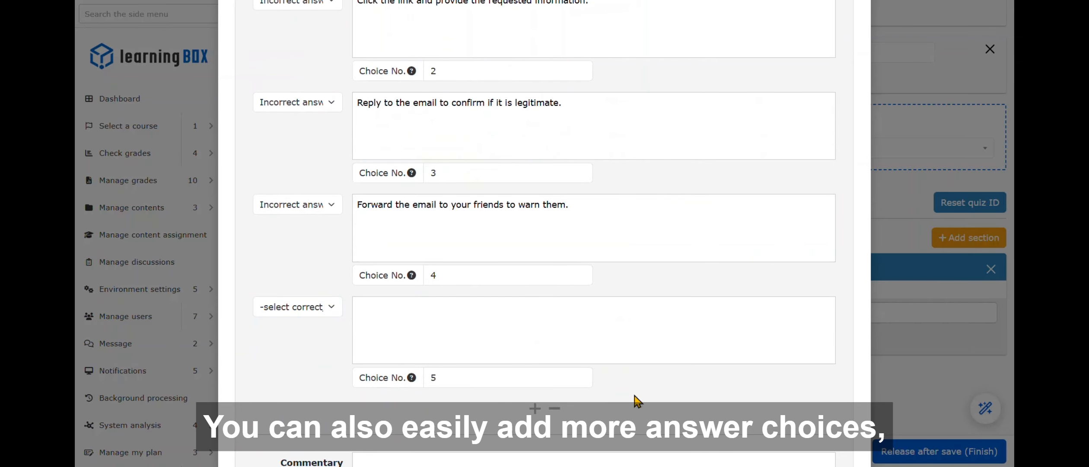
{"action": "left_click", "coordinate": [555, 409]}
{"action": "scroll", "coordinate": [626, 360], "scroll_direction": "down", "scroll_amount": 3}
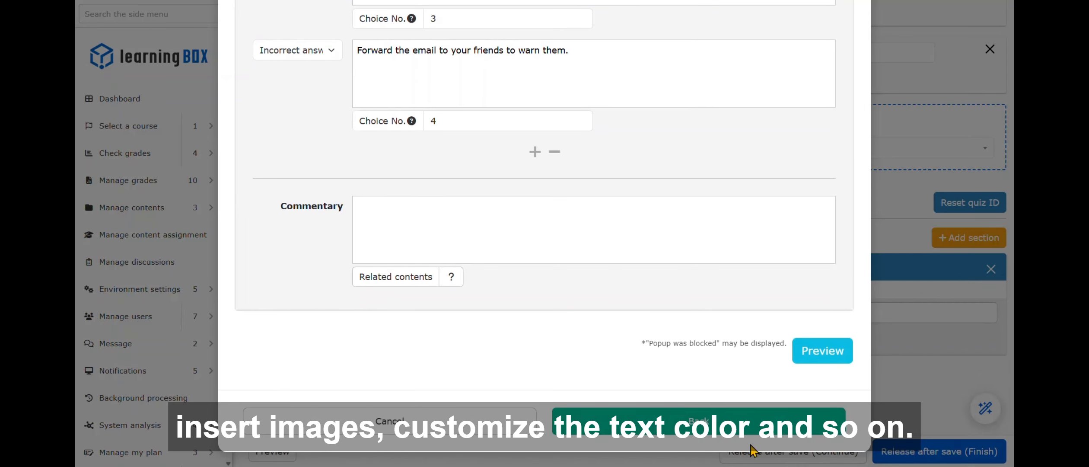
{"action": "left_click", "coordinate": [701, 428]}
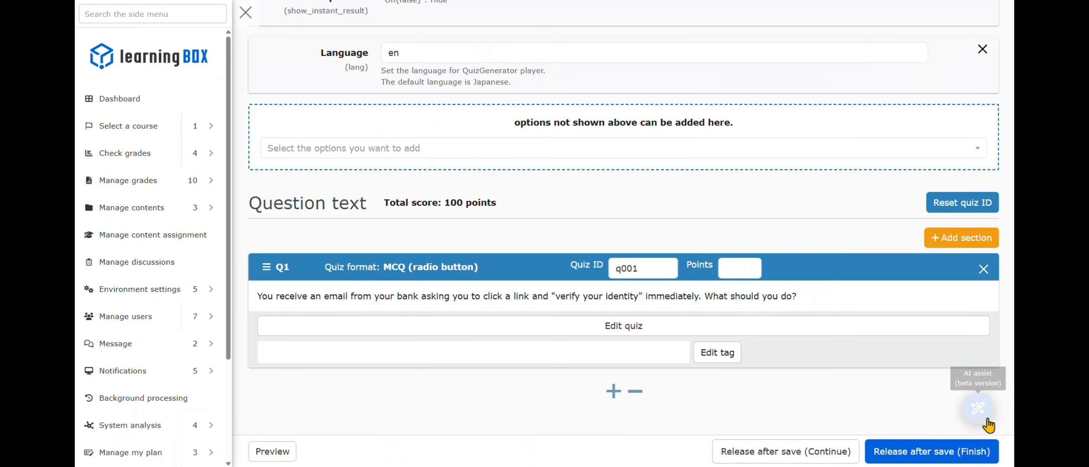
- Use AI assist to generate 5 MCQ (radio button) questions from the text "digital literacy"
{"action": "left_click", "coordinate": [978, 408]}
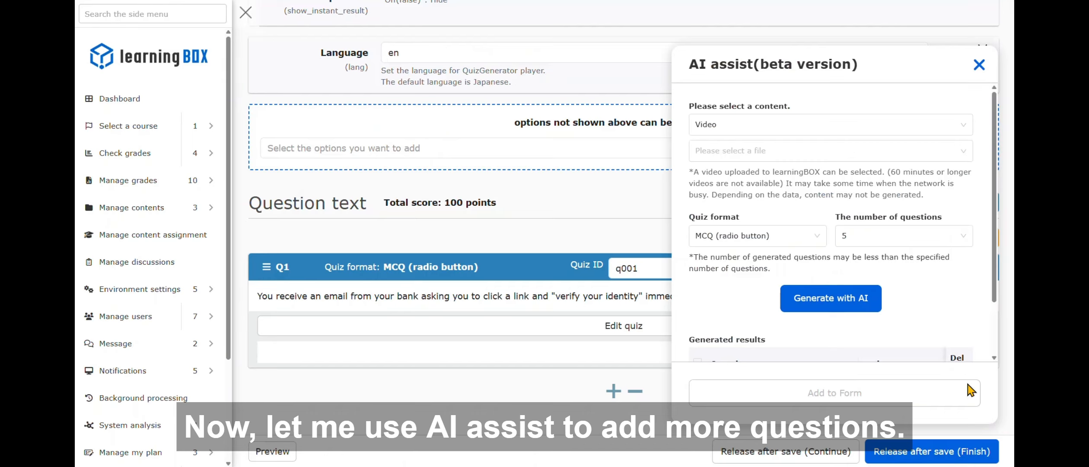
{"action": "left_click", "coordinate": [825, 128]}
{"action": "left_click", "coordinate": [798, 205]}
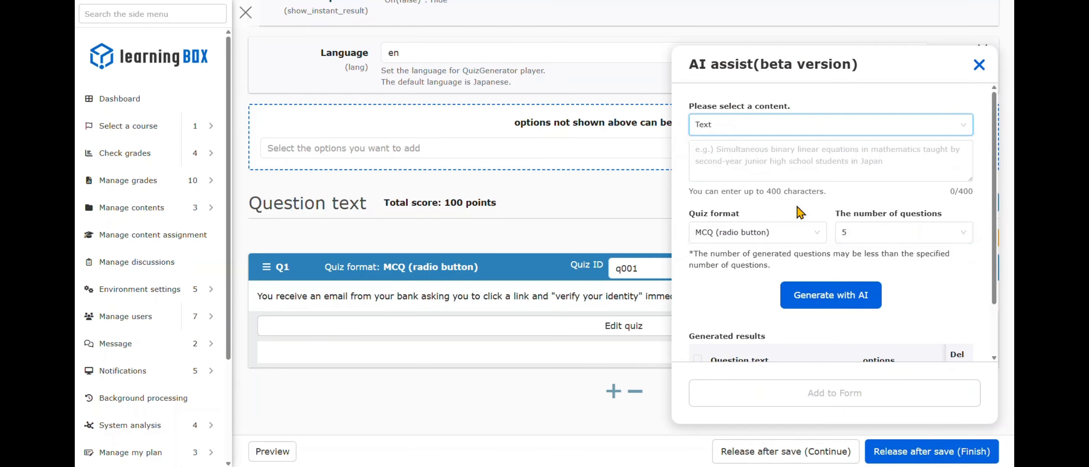
{"action": "left_click", "coordinate": [800, 164]}
{"action": "type", "text": "digital literacy"}
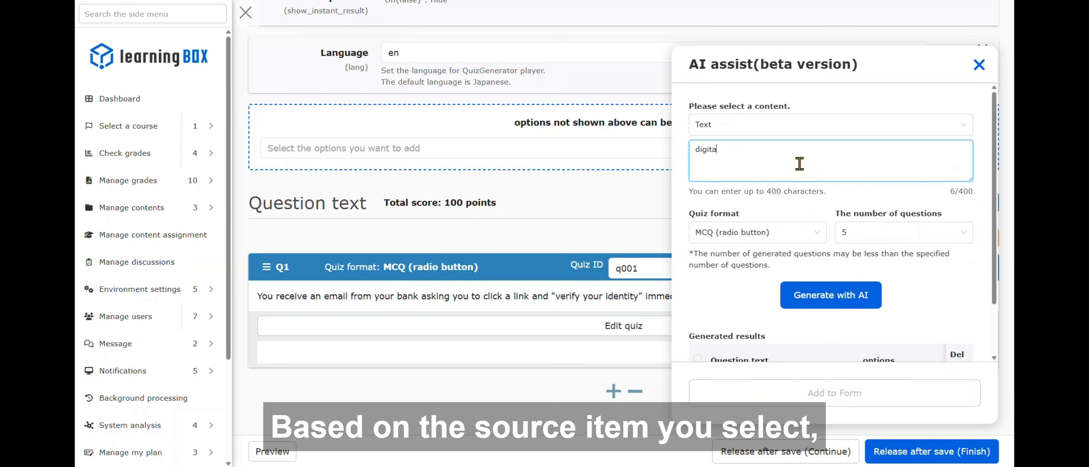
{"action": "left_click", "coordinate": [954, 235]}
{"action": "left_click", "coordinate": [930, 311]}
{"action": "left_click", "coordinate": [873, 288]}
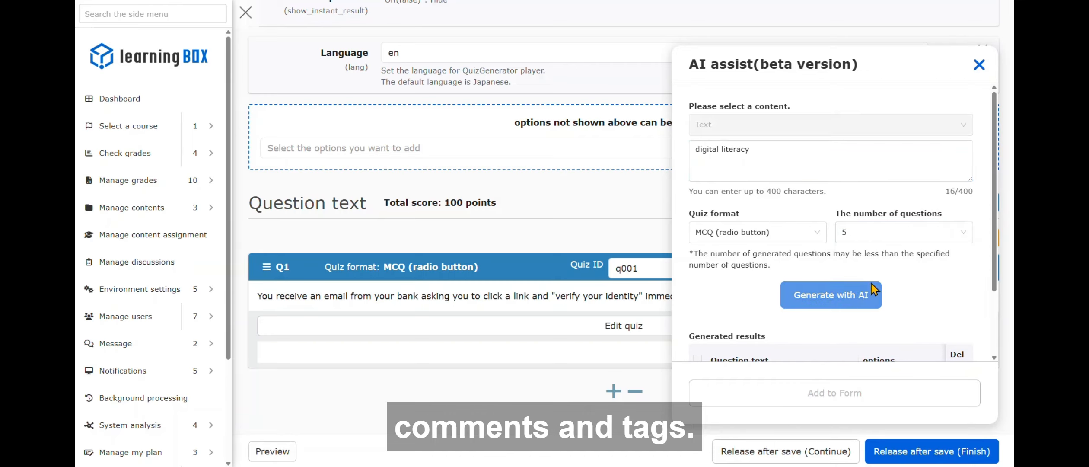
- Select all generated questions, add them to the form, and close the AI assist panel
{"action": "scroll", "coordinate": [873, 289], "scroll_direction": "down", "scroll_amount": 2}
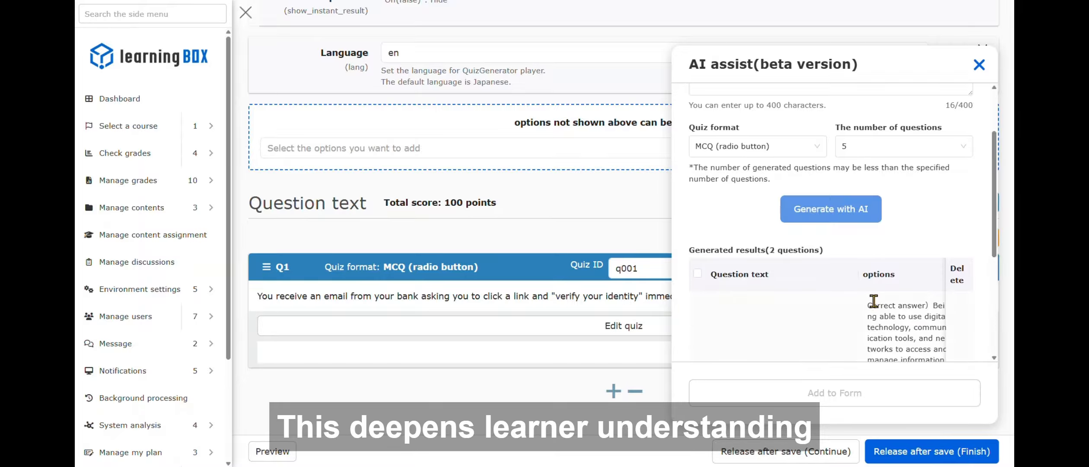
{"action": "scroll", "coordinate": [874, 300], "scroll_direction": "down", "scroll_amount": 2}
{"action": "left_click", "coordinate": [696, 184]}
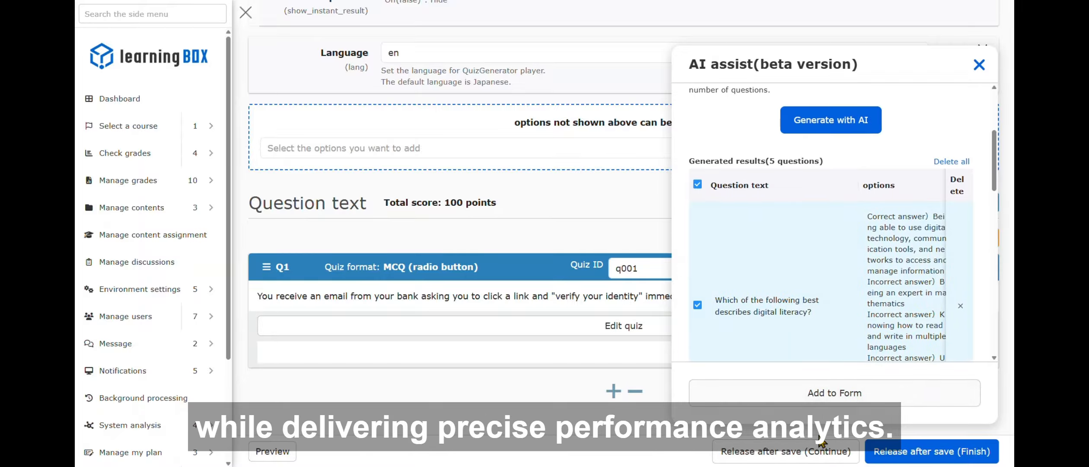
{"action": "left_click", "coordinate": [888, 394]}
{"action": "left_click", "coordinate": [987, 68]}
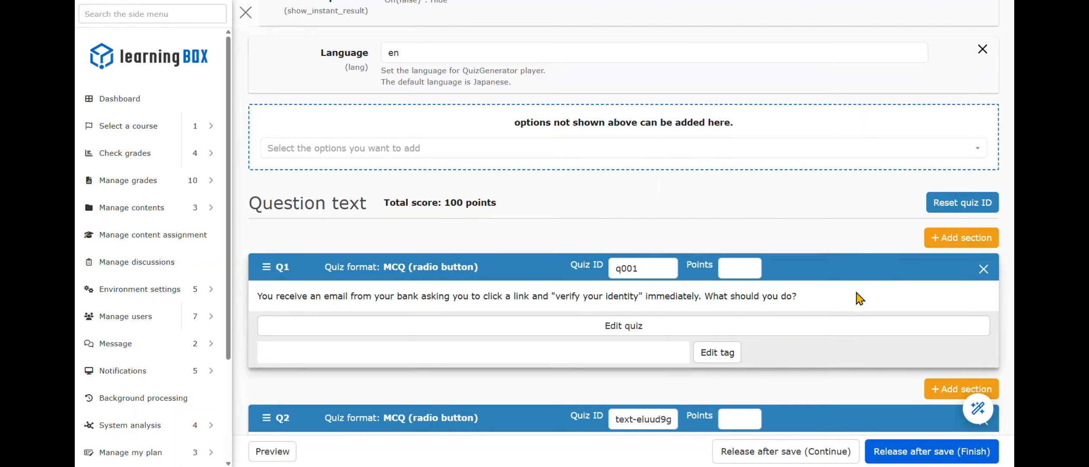
- Append "Select the right choice." to Q6's question text
{"action": "scroll", "coordinate": [856, 297], "scroll_direction": "down", "scroll_amount": 10}
{"action": "scroll", "coordinate": [856, 298], "scroll_direction": "down", "scroll_amount": 5}
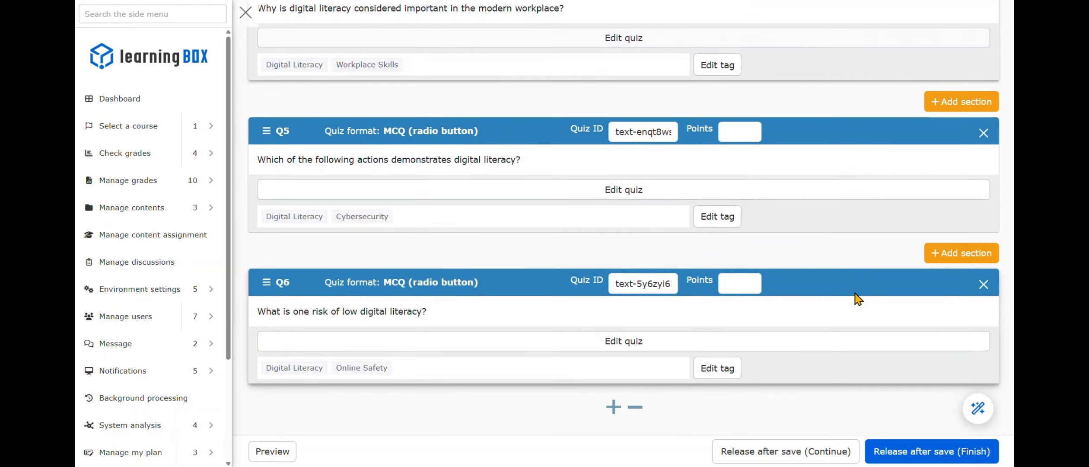
{"action": "left_click", "coordinate": [639, 341]}
{"action": "left_click", "coordinate": [575, 186]}
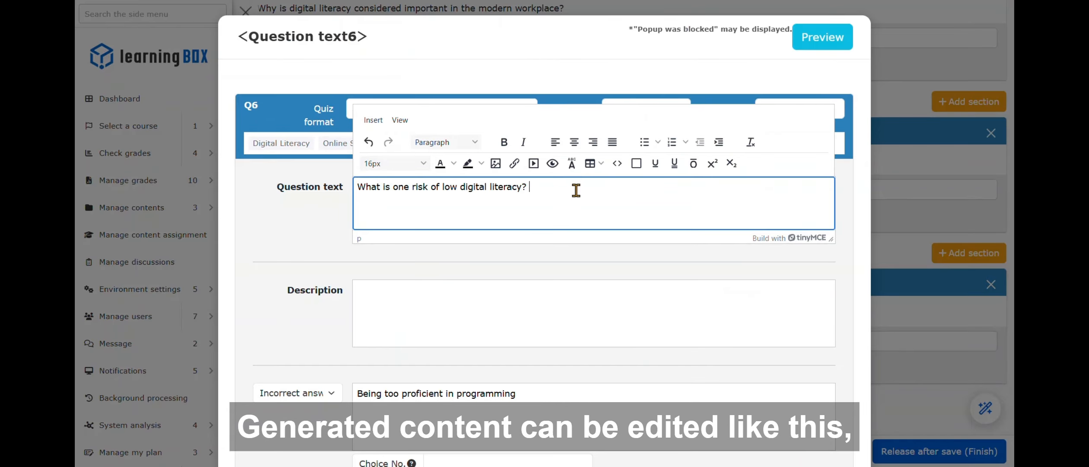
{"action": "type", "text": "Select the right"}
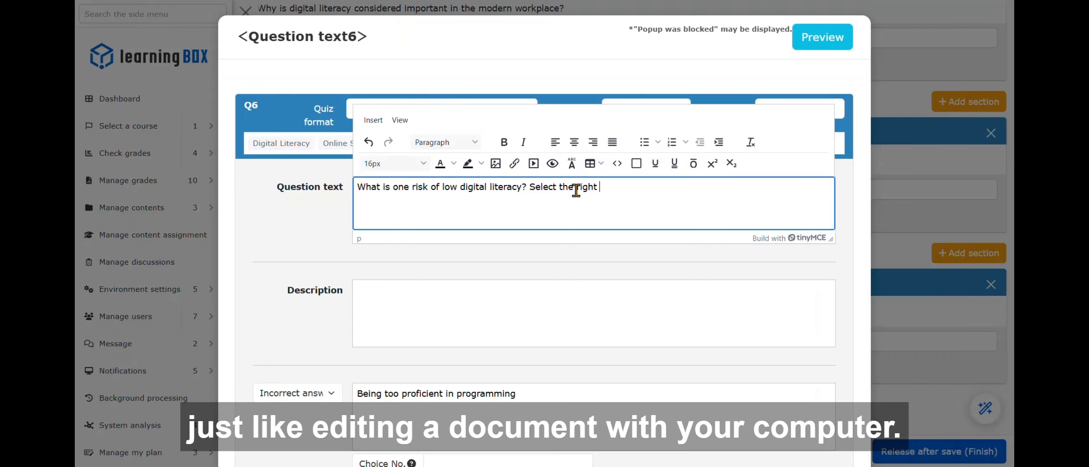
{"action": "type", "text": " choice."}
{"action": "scroll", "coordinate": [700, 253], "scroll_direction": "down", "scroll_amount": 10}
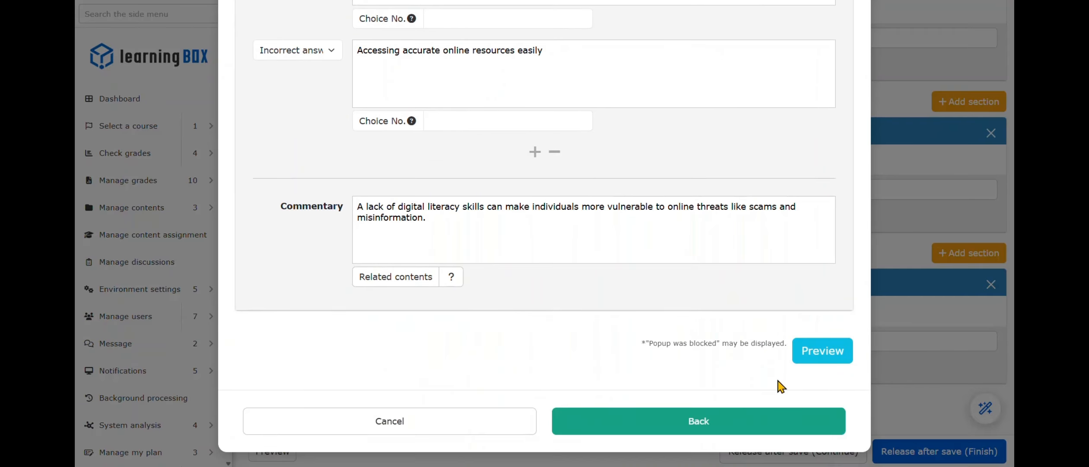
- Close the question editor and save and release the Practice quiz
{"action": "left_click", "coordinate": [749, 421]}
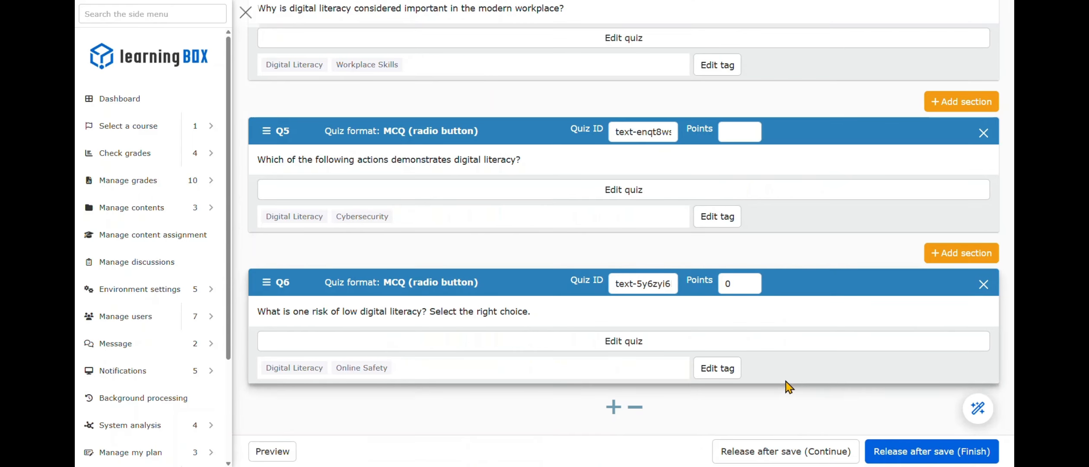
{"action": "left_click", "coordinate": [958, 458]}
{"action": "scroll", "coordinate": [958, 458], "scroll_direction": "down", "scroll_amount": 5}
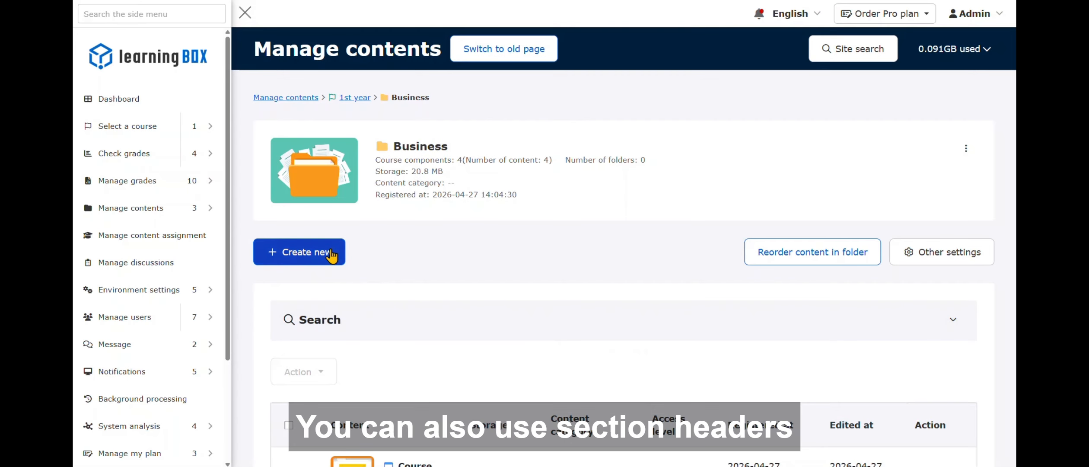
- Create a heading titled Introduction with a custom background colour of #22aecb
{"action": "left_click", "coordinate": [331, 255]}
{"action": "left_click", "coordinate": [296, 411]}
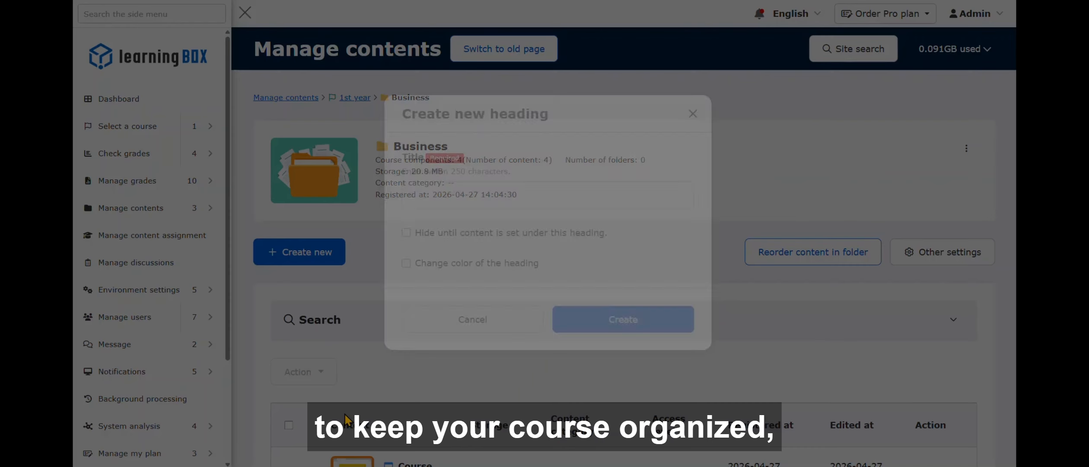
{"action": "left_click", "coordinate": [477, 205]}
{"action": "type", "text": "Introduction"}
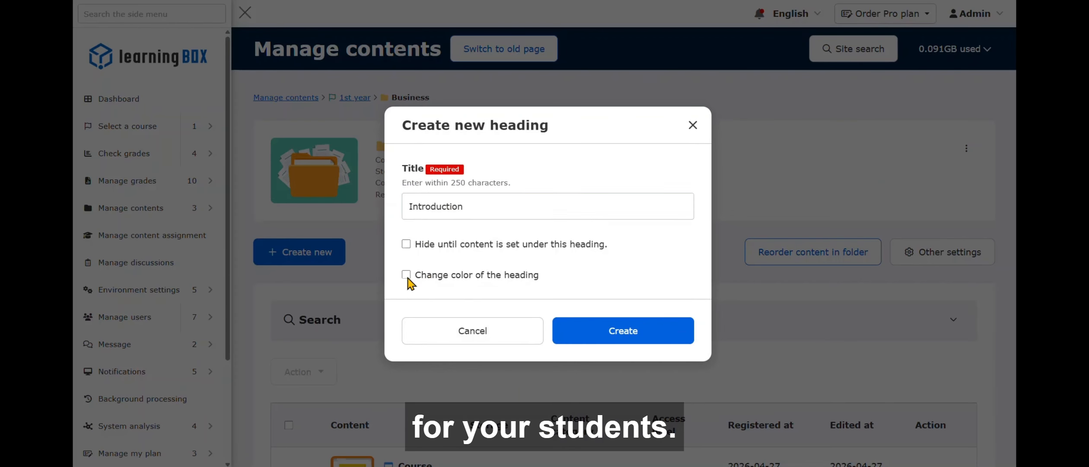
{"action": "left_click", "coordinate": [406, 275]}
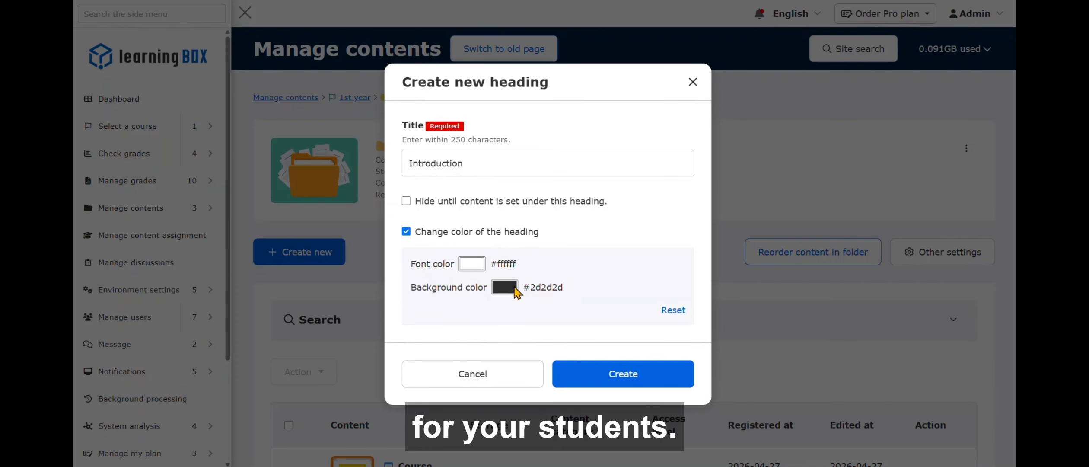
{"action": "left_click", "coordinate": [513, 288]}
{"action": "left_click", "coordinate": [505, 323]}
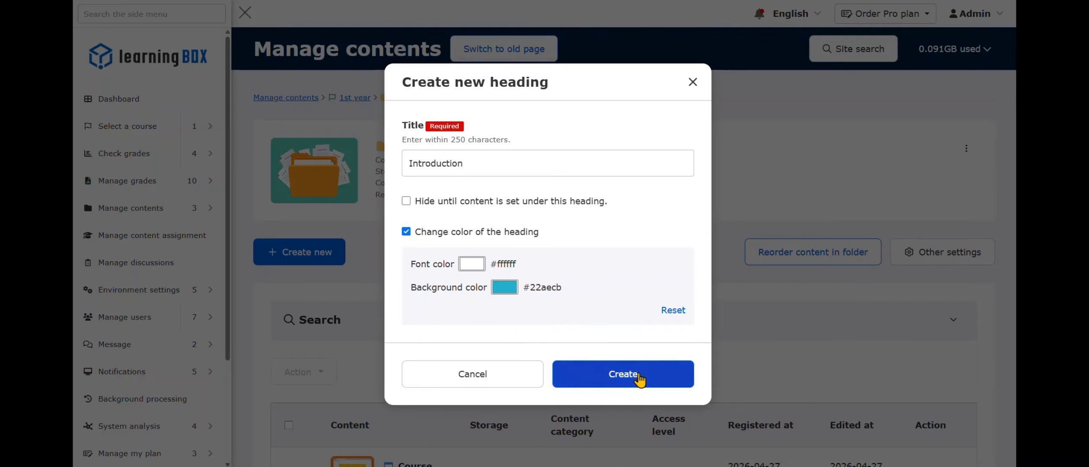
{"action": "left_click", "coordinate": [654, 358]}
- Add a new prerequisites item to the Business folder
{"action": "scroll", "coordinate": [682, 324], "scroll_direction": "down", "scroll_amount": 4}
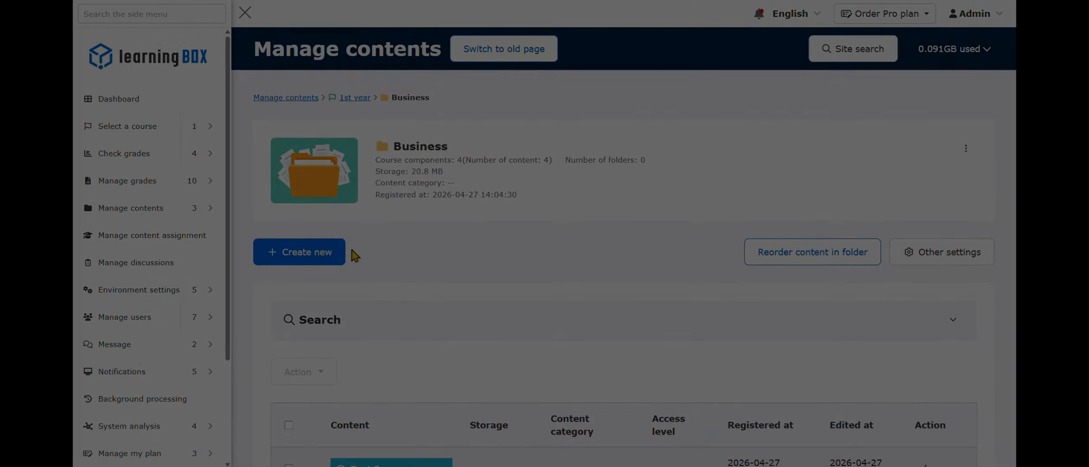
{"action": "left_click", "coordinate": [333, 252]}
{"action": "left_click", "coordinate": [516, 364]}
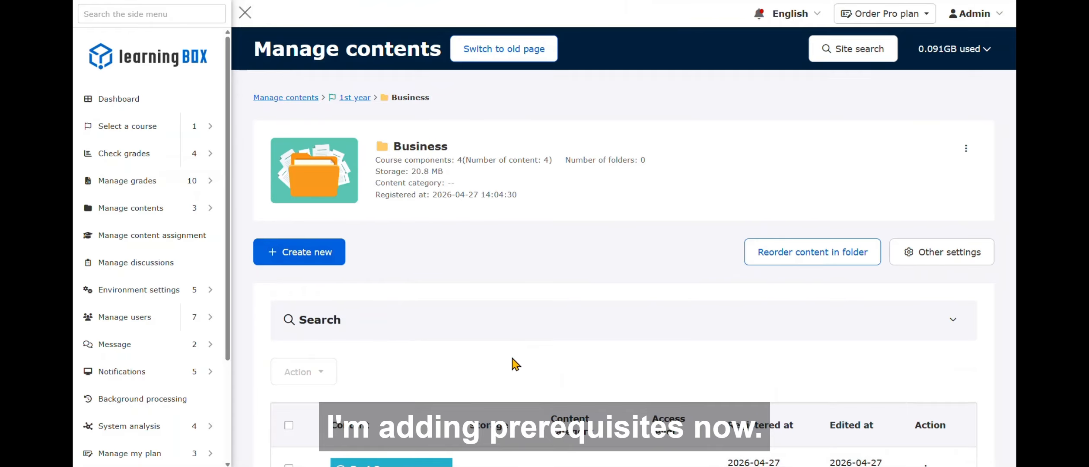
{"action": "scroll", "coordinate": [515, 345], "scroll_direction": "down", "scroll_amount": 10}
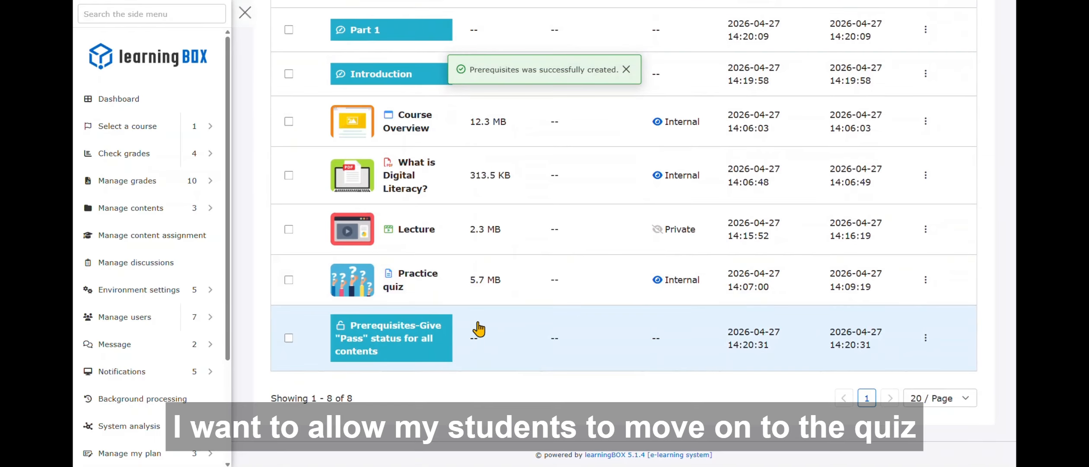
- Edit the prerequisites item so its condition is View content for all contents, and save
{"action": "left_click", "coordinate": [925, 337]}
{"action": "left_click", "coordinate": [880, 279]}
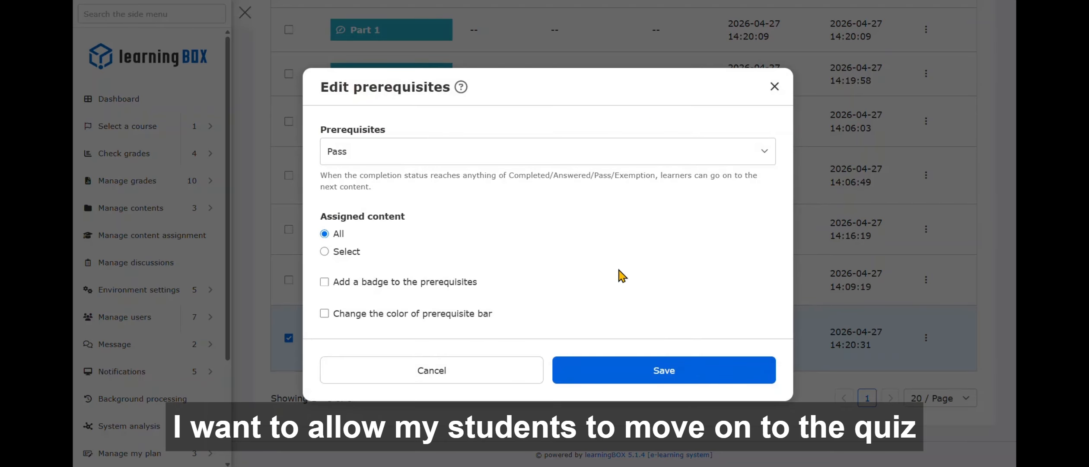
{"action": "left_click", "coordinate": [486, 156]}
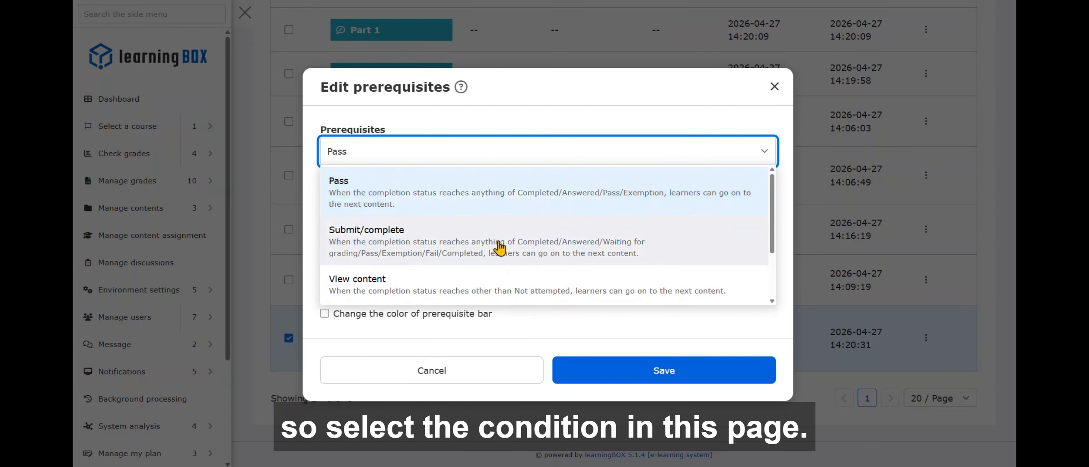
{"action": "left_click", "coordinate": [517, 283]}
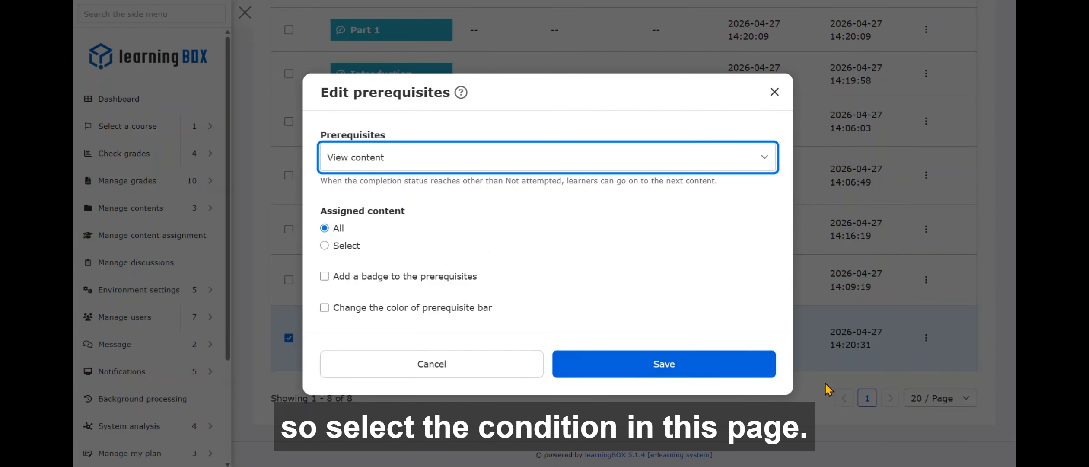
{"action": "left_click", "coordinate": [763, 348]}
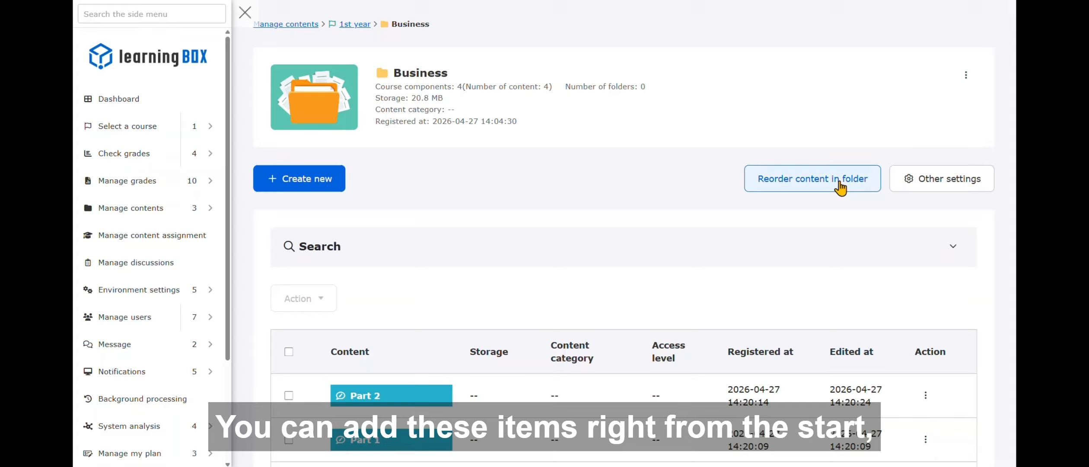
- Reorder the folder as Introduction, Course Overview, Part 1, the PDF, Part 2, Lecture, prerequisites, Practice quiz, and save
{"action": "left_click", "coordinate": [840, 187]}
{"action": "scroll", "coordinate": [813, 245], "scroll_direction": "down", "scroll_amount": 3}
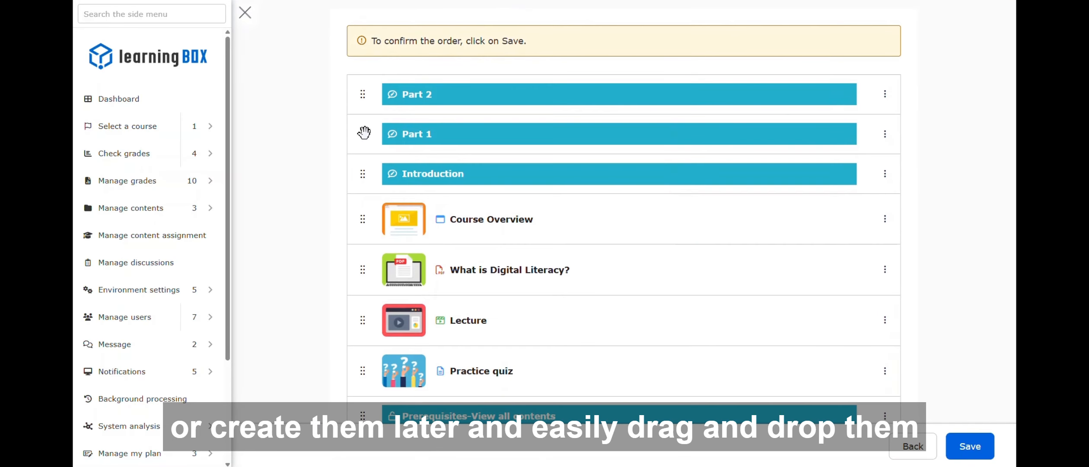
{"action": "left_click_drag", "start_coordinate": [364, 132], "coordinate": [361, 214]}
{"action": "left_click_drag", "start_coordinate": [362, 94], "coordinate": [369, 267]}
{"action": "left_click_drag", "start_coordinate": [362, 396], "coordinate": [365, 362]}
{"action": "scroll", "coordinate": [614, 367], "scroll_direction": "down", "scroll_amount": 1}
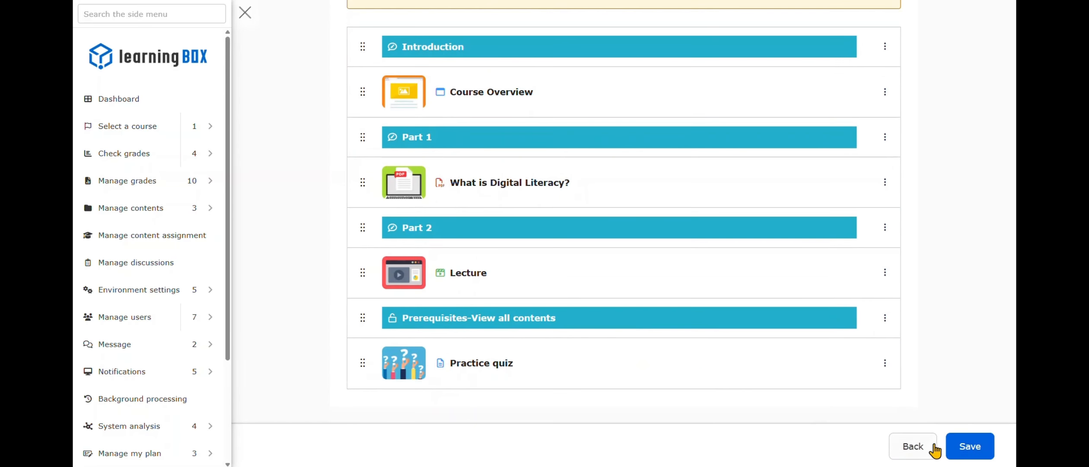
{"action": "left_click", "coordinate": [970, 447]}
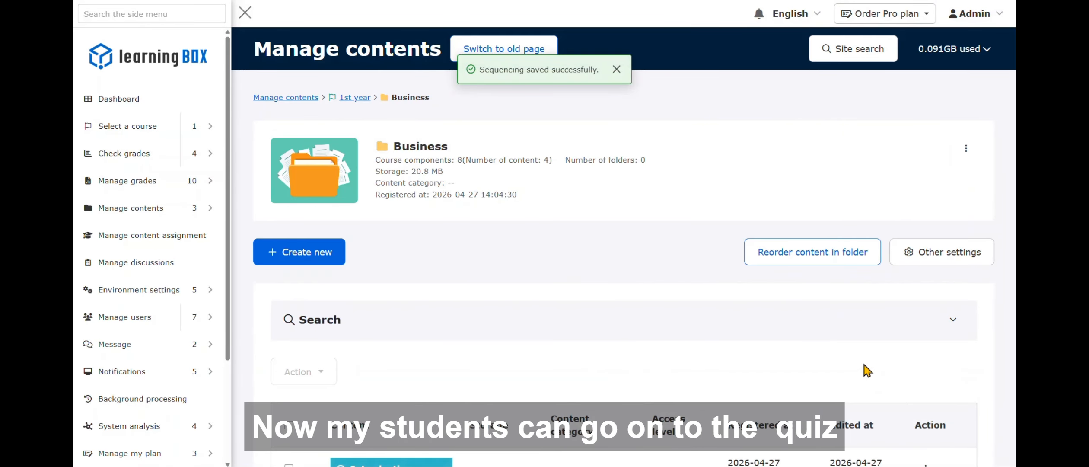
- Open the badge settings for the Practice quiz and choose to create a new badge
{"action": "scroll", "coordinate": [867, 370], "scroll_direction": "down", "scroll_amount": 10}
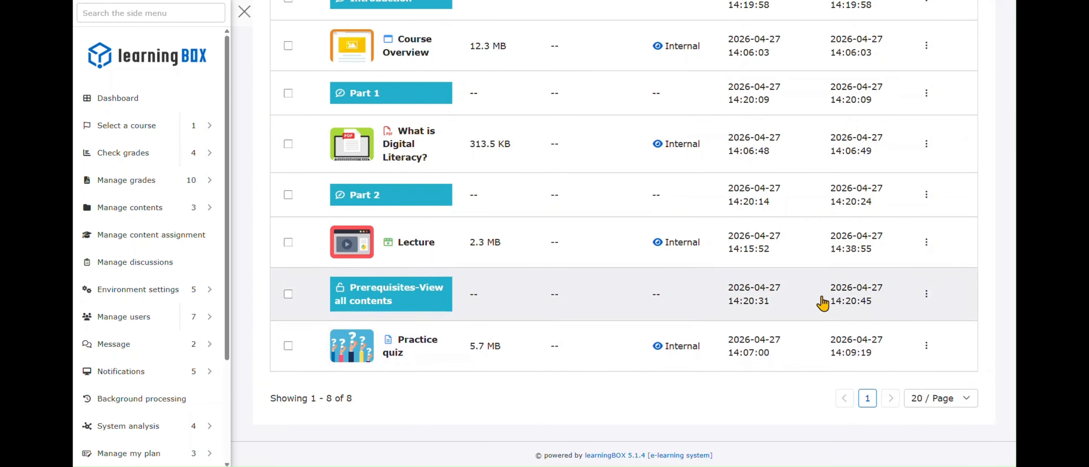
{"action": "left_click", "coordinate": [926, 349]}
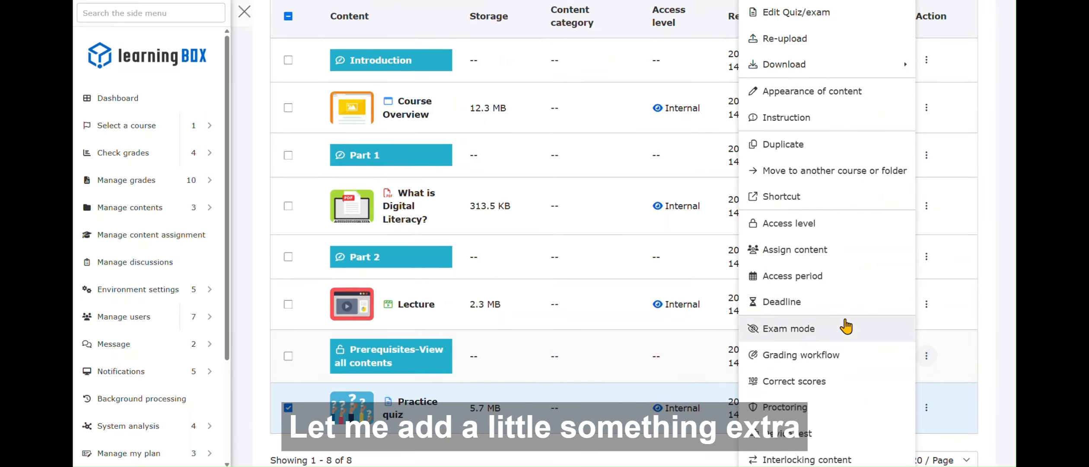
{"action": "scroll", "coordinate": [846, 326], "scroll_direction": "down", "scroll_amount": 6}
{"action": "left_click", "coordinate": [848, 300]}
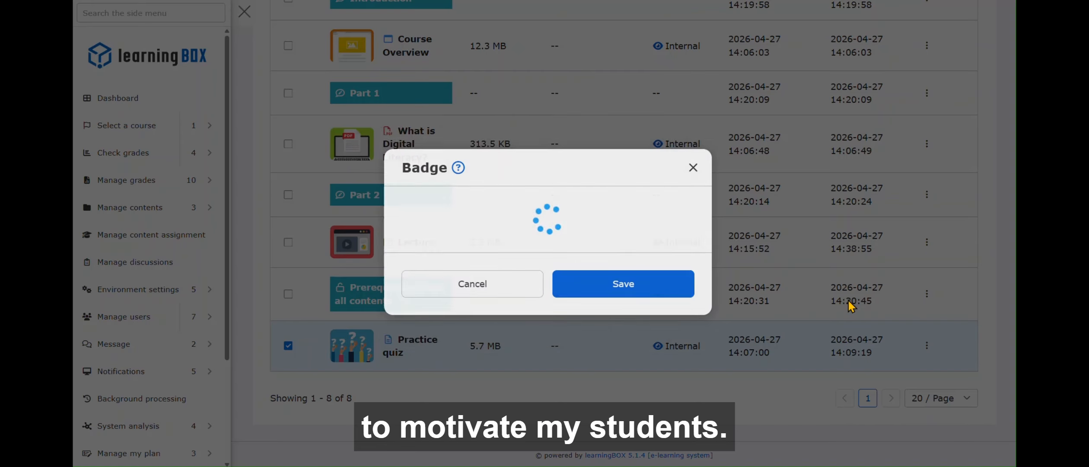
{"action": "left_click", "coordinate": [596, 249]}
{"action": "left_click", "coordinate": [597, 303]}
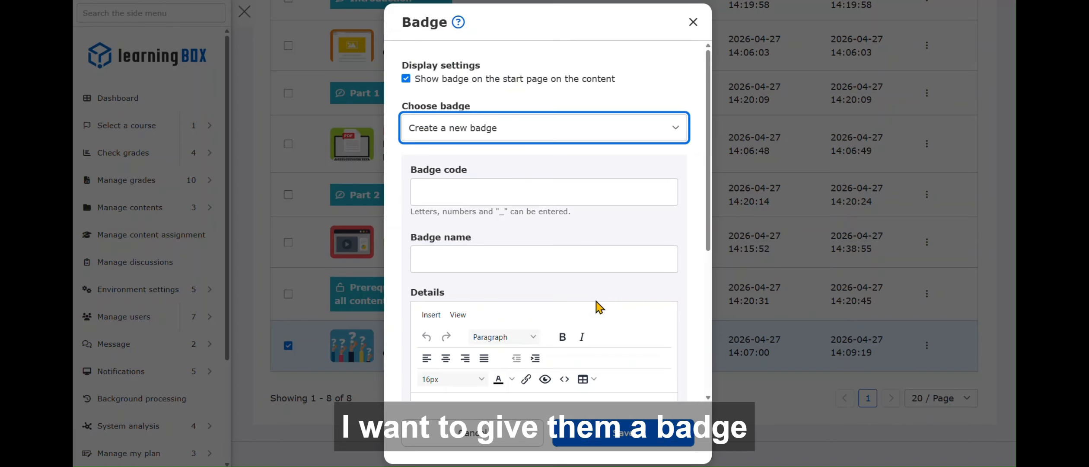
- Set the badge code to business01 and name to Digital Literacy Specialist, keep the default image, and save
{"action": "left_click", "coordinate": [567, 192]}
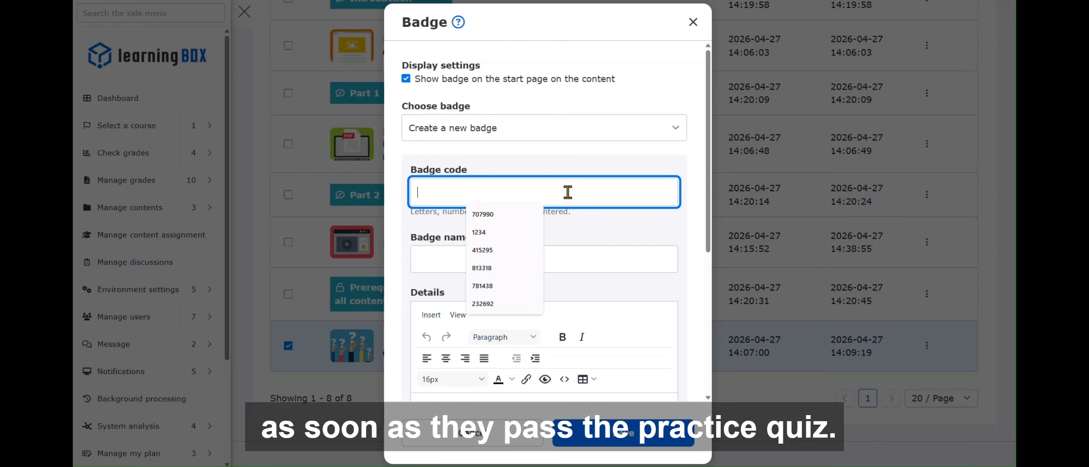
{"action": "type", "text": "busines"}
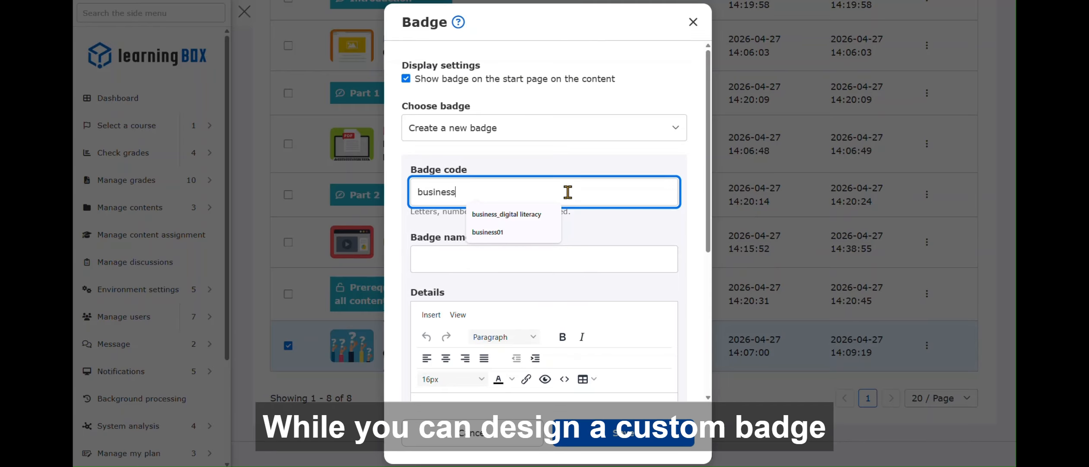
{"action": "type", "text": "s"}
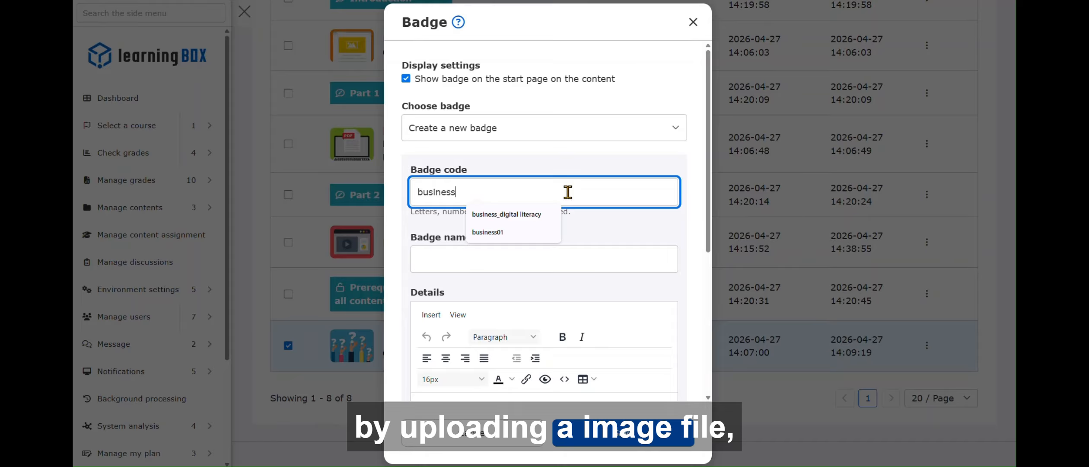
{"action": "type", "text": "01"}
{"action": "left_click", "coordinate": [577, 259]}
{"action": "left_click", "coordinate": [573, 289]}
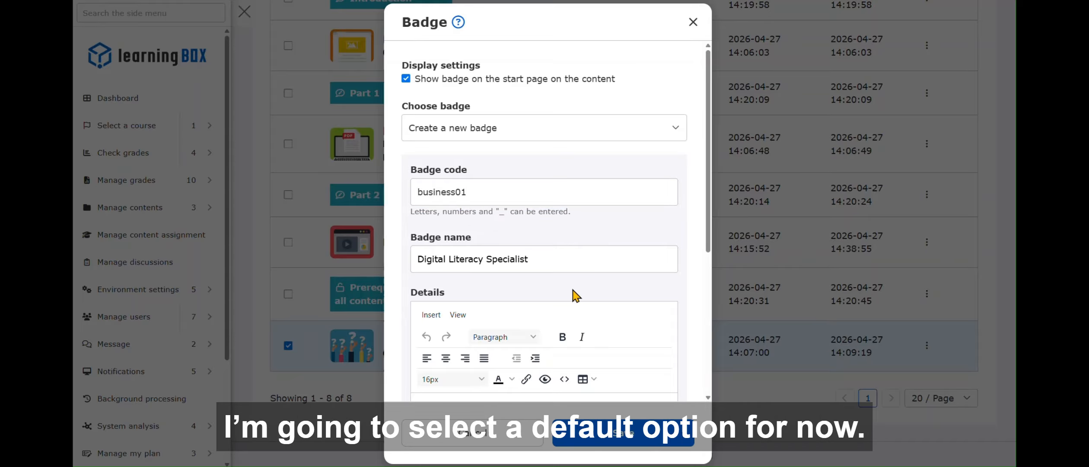
{"action": "scroll", "coordinate": [635, 303], "scroll_direction": "down", "scroll_amount": 5}
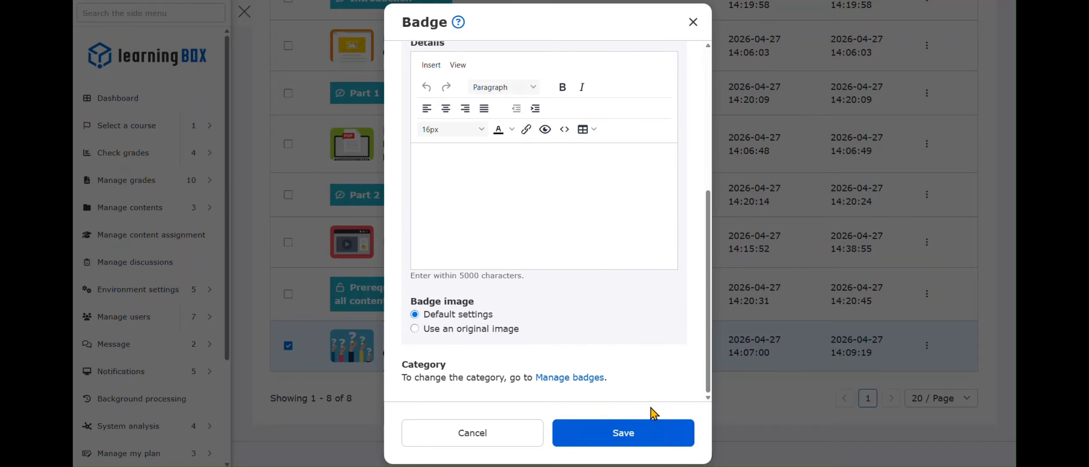
{"action": "left_click", "coordinate": [653, 432]}
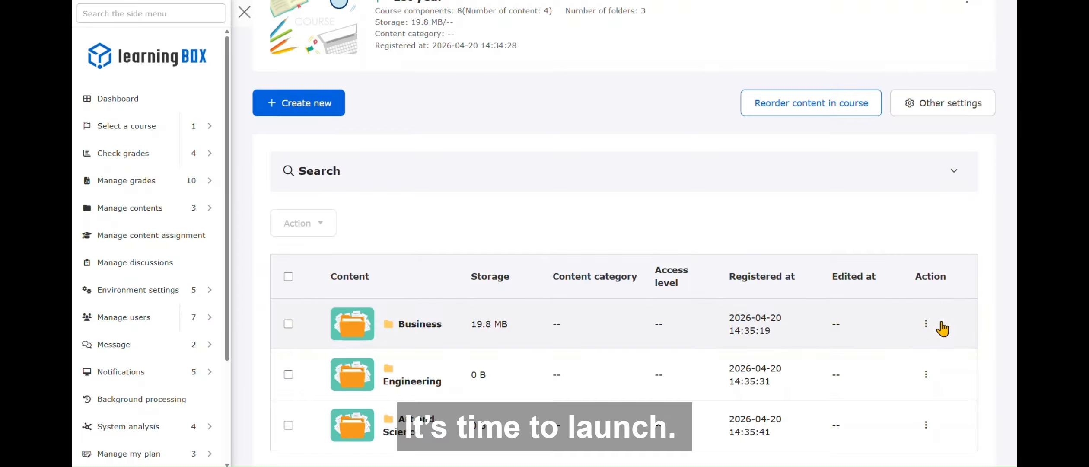
- Assign the Business folder to the 1st year Business group, applying the same settings to lower-level folders, and save
{"action": "left_click", "coordinate": [925, 325]}
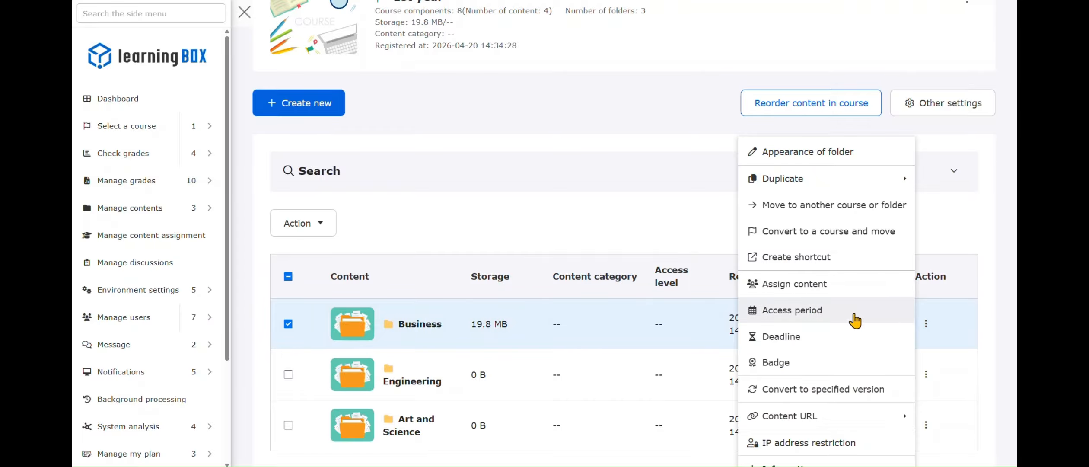
{"action": "left_click", "coordinate": [846, 283]}
{"action": "left_click", "coordinate": [518, 239]}
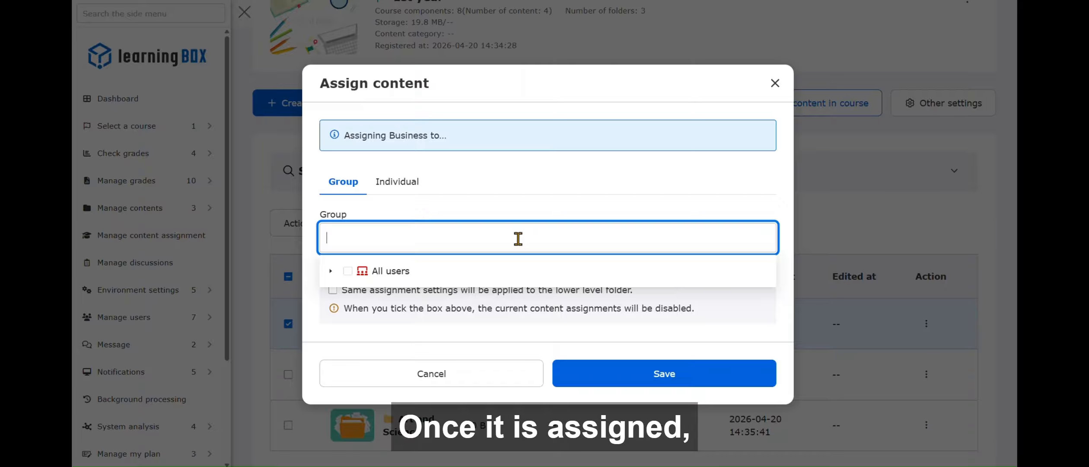
{"action": "left_click", "coordinate": [331, 271]}
{"action": "left_click", "coordinate": [342, 312]}
{"action": "scroll", "coordinate": [348, 323], "scroll_direction": "down", "scroll_amount": 3}
{"action": "left_click", "coordinate": [356, 269]}
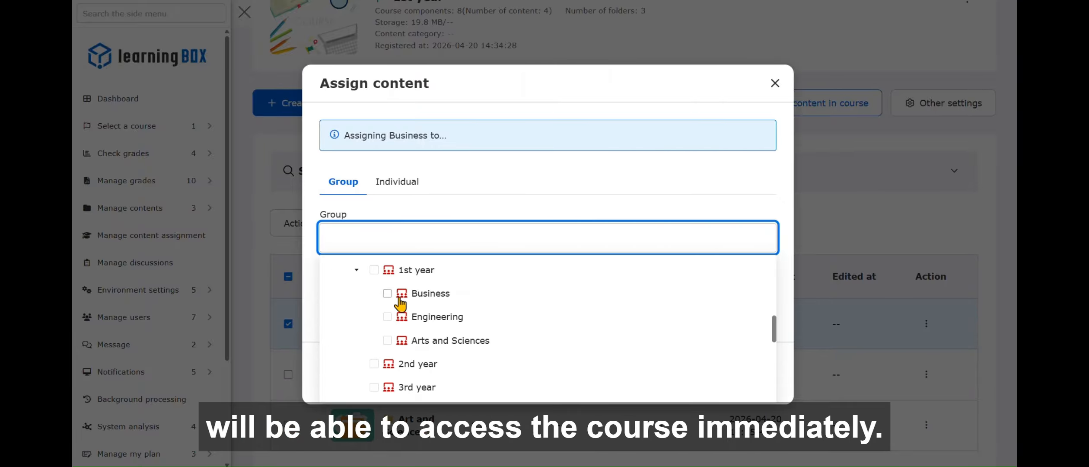
{"action": "left_click", "coordinate": [399, 298]}
{"action": "scroll", "coordinate": [600, 304], "scroll_direction": "down", "scroll_amount": 2}
{"action": "left_click", "coordinate": [595, 209]}
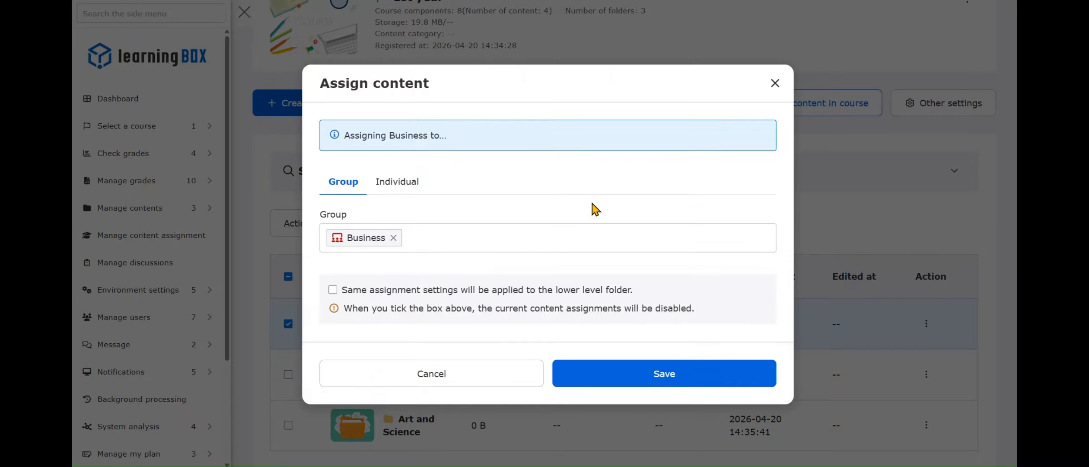
{"action": "left_click", "coordinate": [333, 290]}
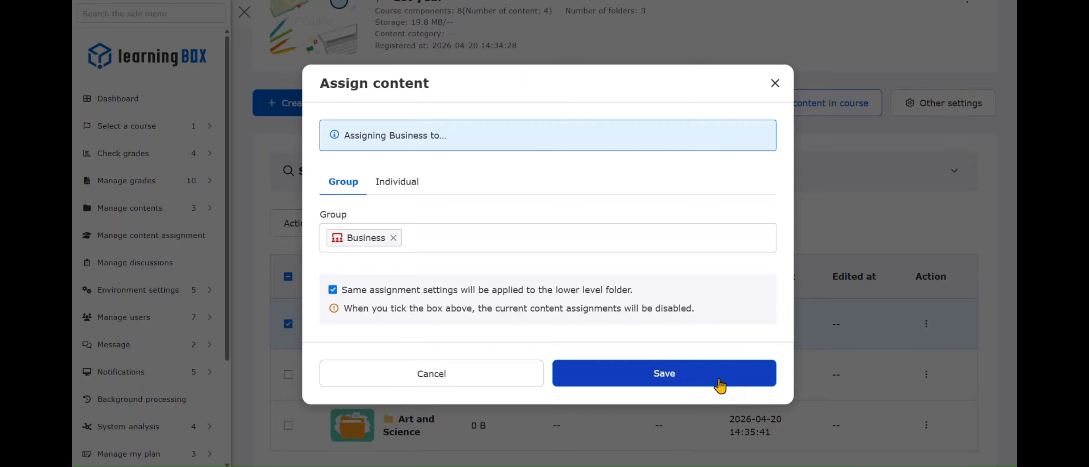
{"action": "left_click", "coordinate": [720, 384]}
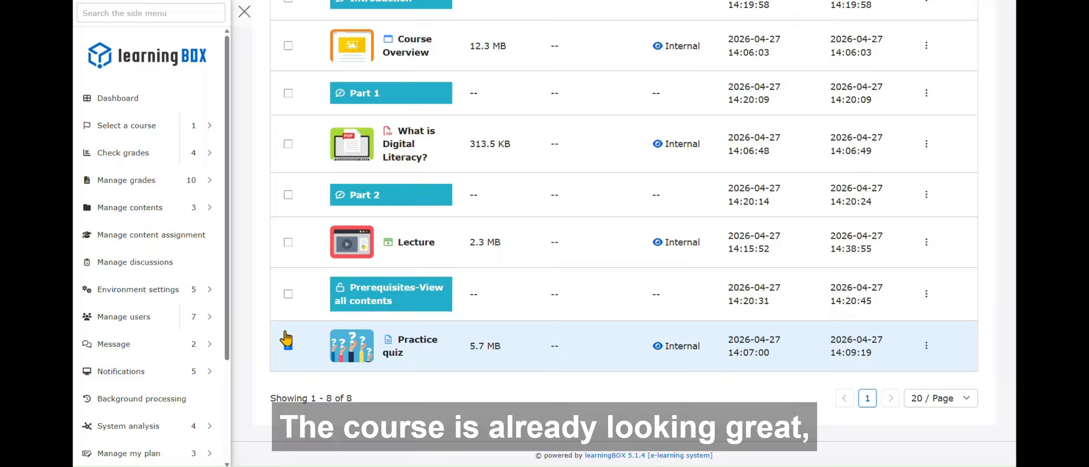
- Open the basic fanfare settings, pick a confetti animation for badge acquisition, and preview it
{"action": "left_click", "coordinate": [203, 292]}
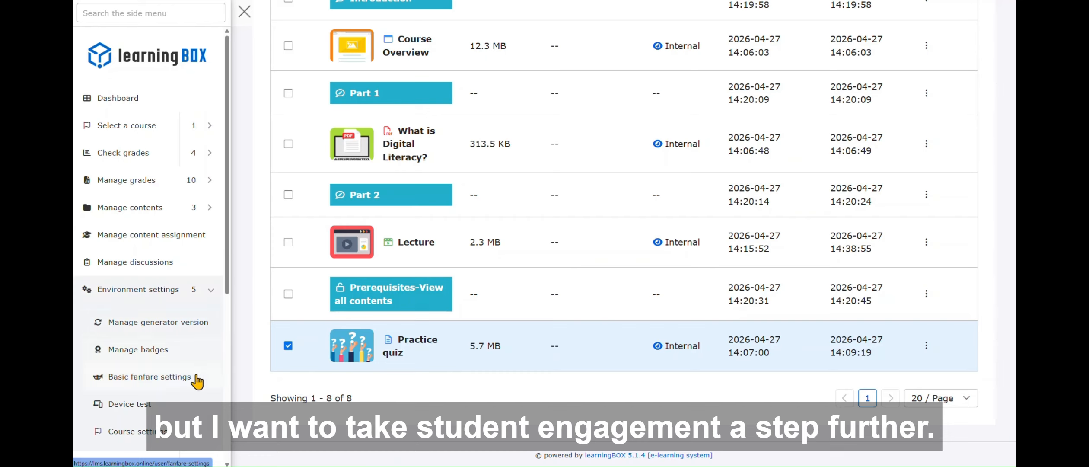
{"action": "left_click", "coordinate": [228, 367]}
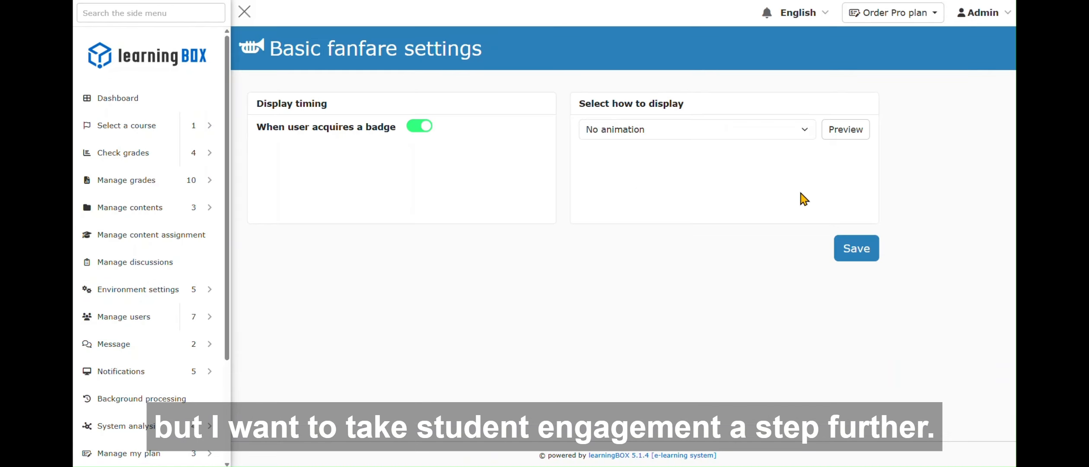
{"action": "left_click", "coordinate": [784, 128]}
{"action": "left_click", "coordinate": [596, 178]}
{"action": "left_click", "coordinate": [855, 132]}
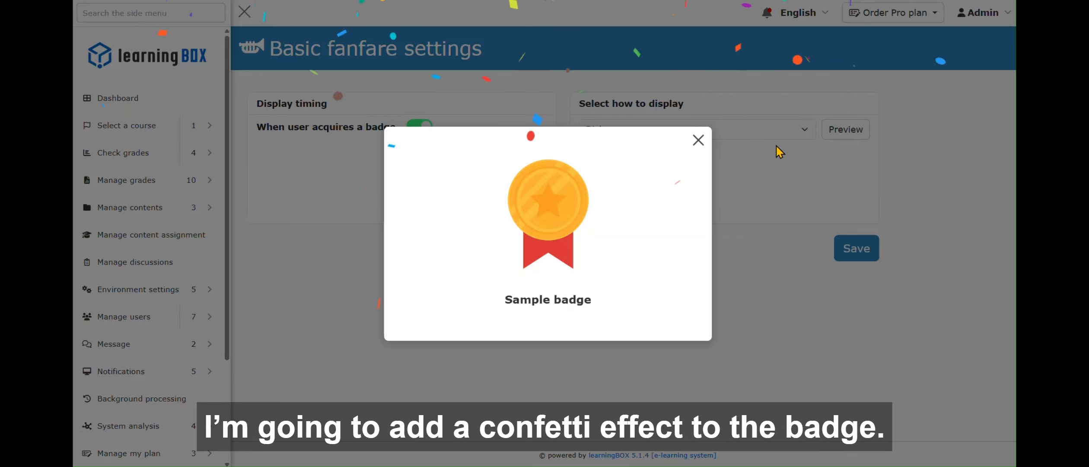
- Close the badge preview and save the basic fanfare settings with the Rich display
{"action": "left_click", "coordinate": [698, 140]}
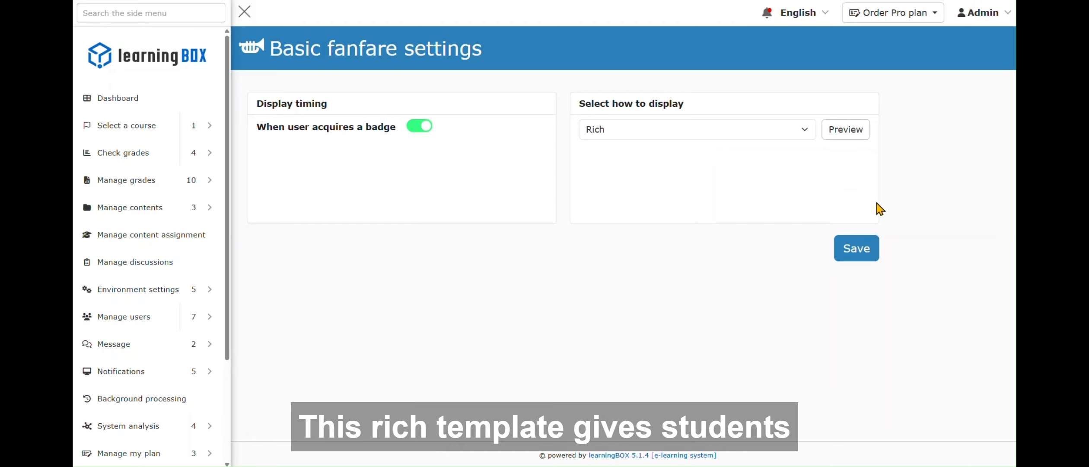
{"action": "left_click", "coordinate": [867, 249]}
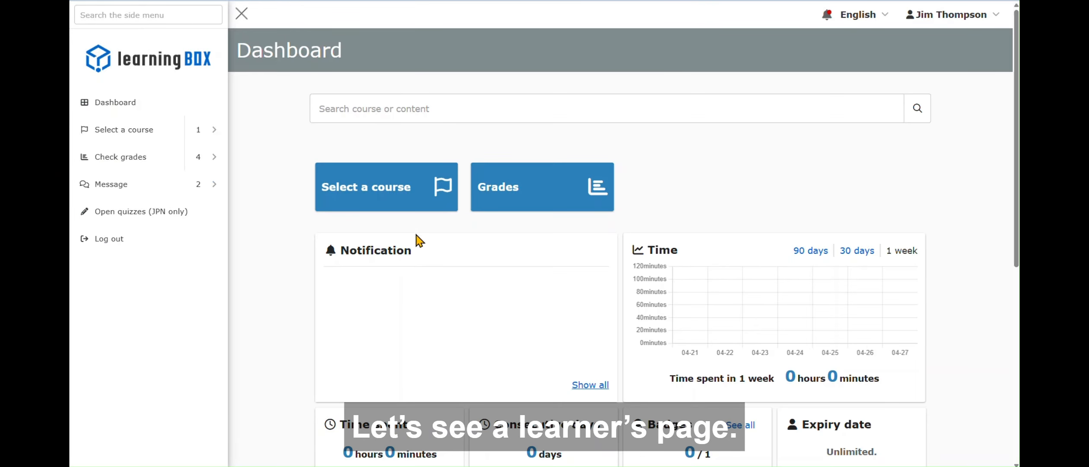
- As the learner, open the 1st year course and its Business folder, and browse the folder's contents
{"action": "left_click", "coordinate": [386, 212]}
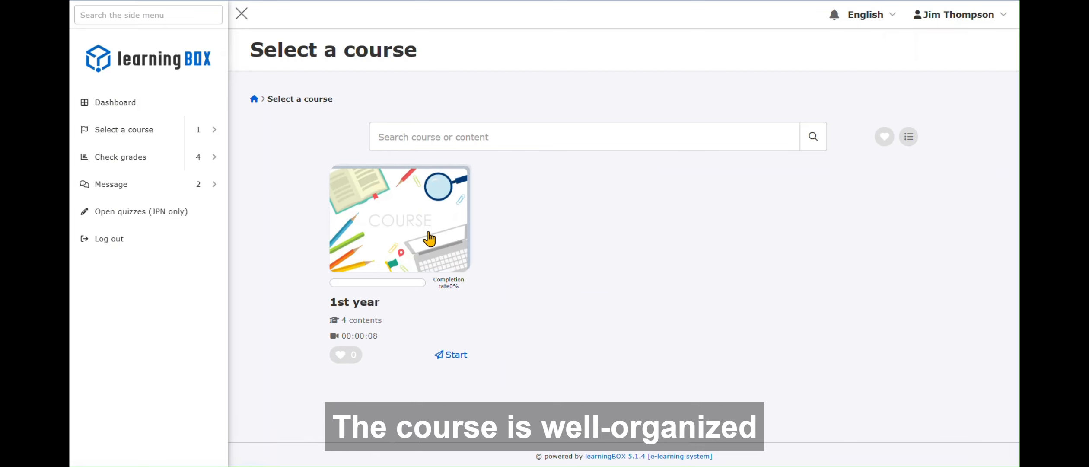
{"action": "left_click", "coordinate": [429, 233]}
{"action": "scroll", "coordinate": [688, 259], "scroll_direction": "down", "scroll_amount": 2}
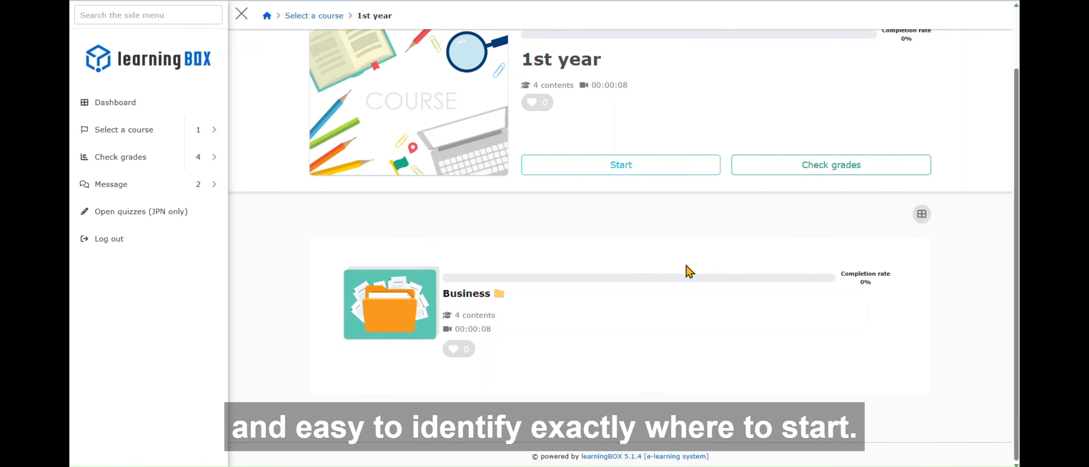
{"action": "left_click", "coordinate": [352, 318]}
{"action": "scroll", "coordinate": [763, 295], "scroll_direction": "down", "scroll_amount": 6}
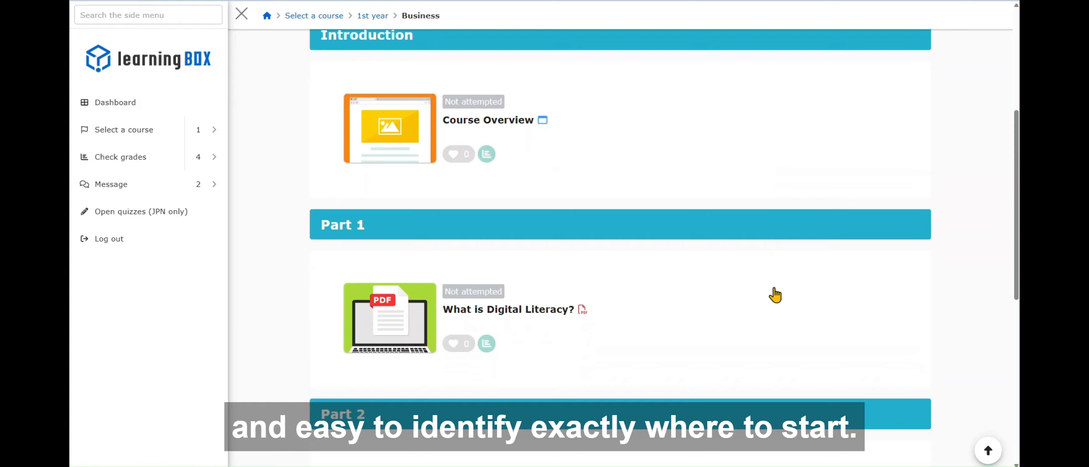
{"action": "scroll", "coordinate": [775, 295], "scroll_direction": "down", "scroll_amount": 8}
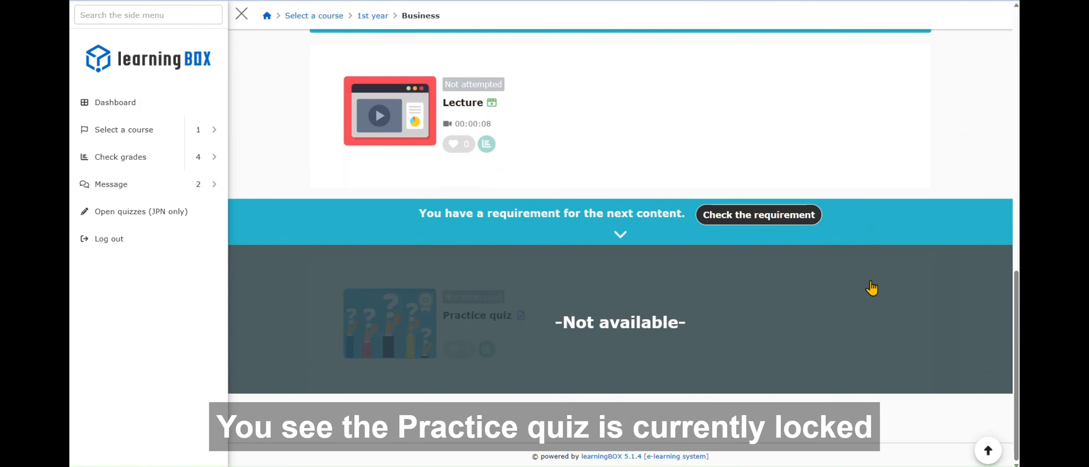
{"action": "scroll", "coordinate": [395, 285], "scroll_direction": "up", "scroll_amount": 12}
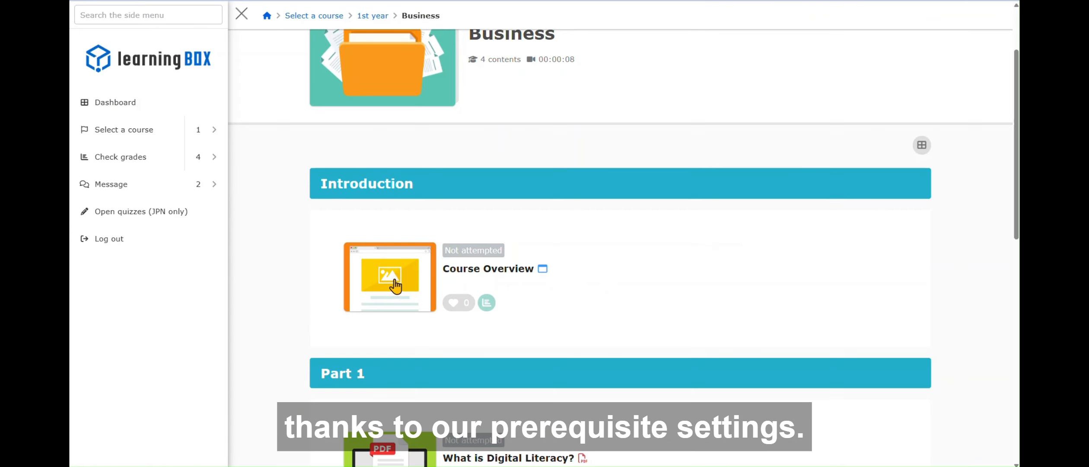
- Open the Course Overview, scroll through it, and start the next content, What is Digital Literacy?
{"action": "left_click", "coordinate": [434, 285]}
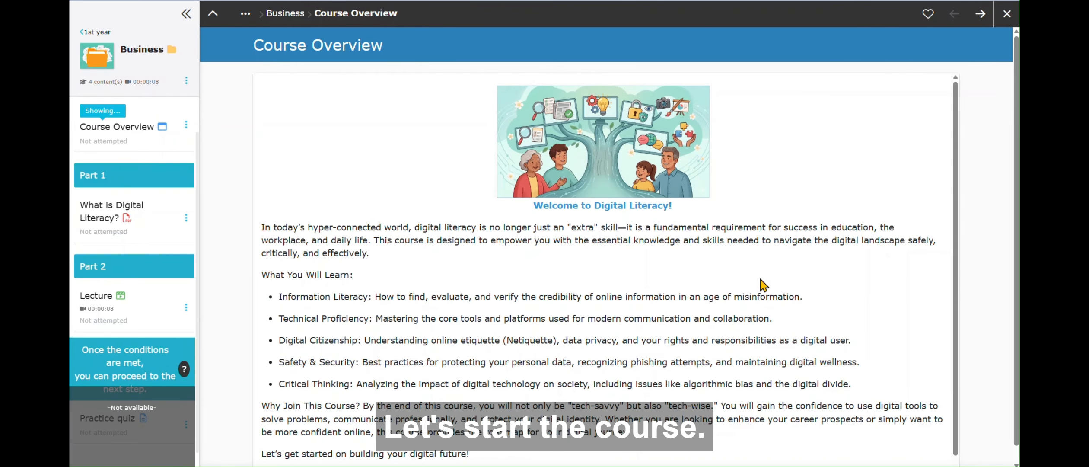
{"action": "scroll", "coordinate": [761, 280], "scroll_direction": "down", "scroll_amount": 1}
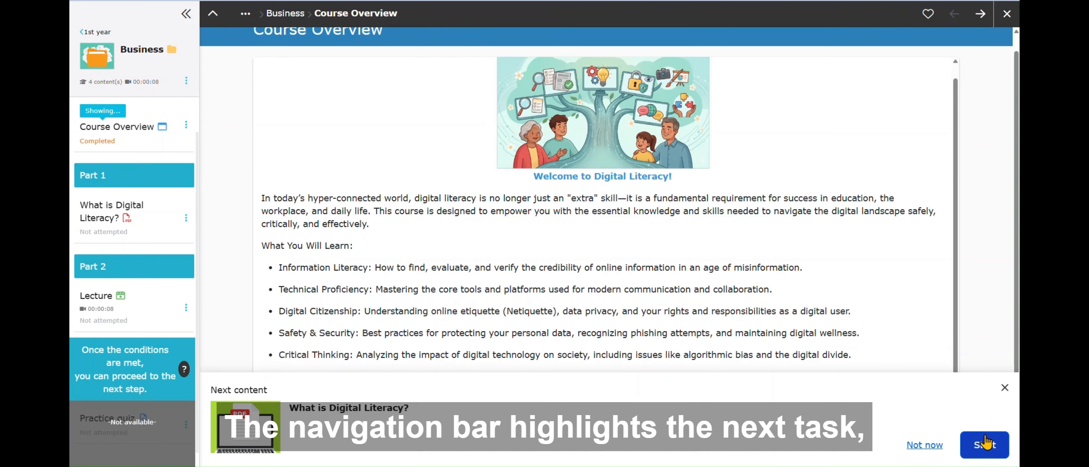
{"action": "left_click", "coordinate": [985, 444]}
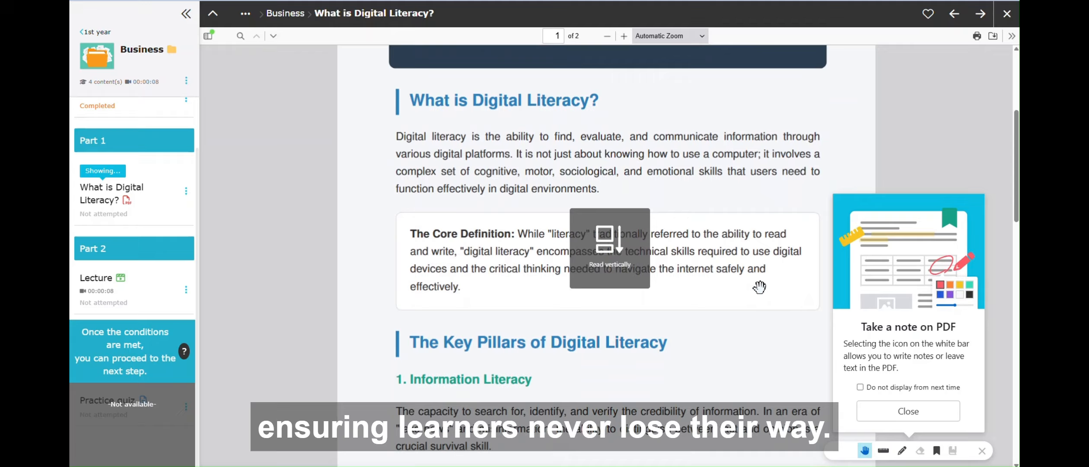
- Scroll through the What is Digital Literacy? PDF, start the Lecture, and play the video
{"action": "scroll", "coordinate": [759, 286], "scroll_direction": "down", "scroll_amount": 15}
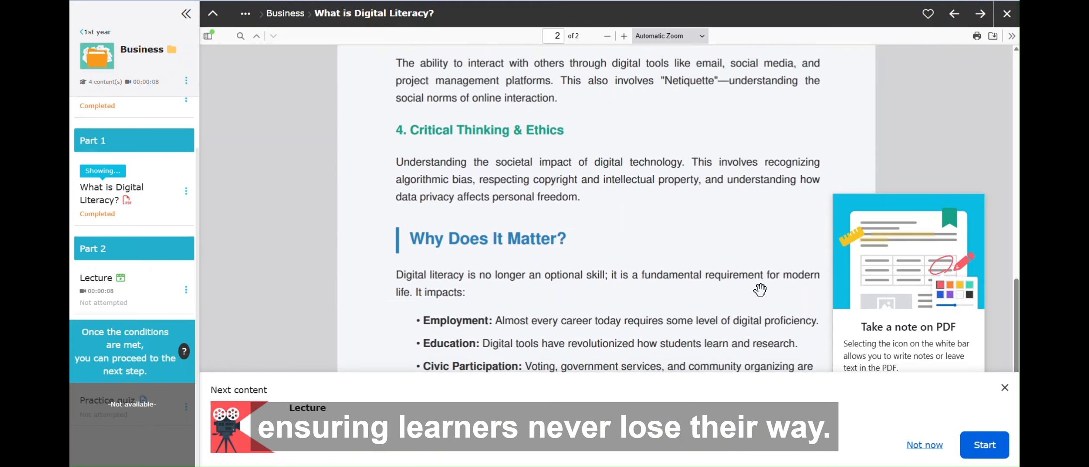
{"action": "scroll", "coordinate": [759, 289], "scroll_direction": "down", "scroll_amount": 8}
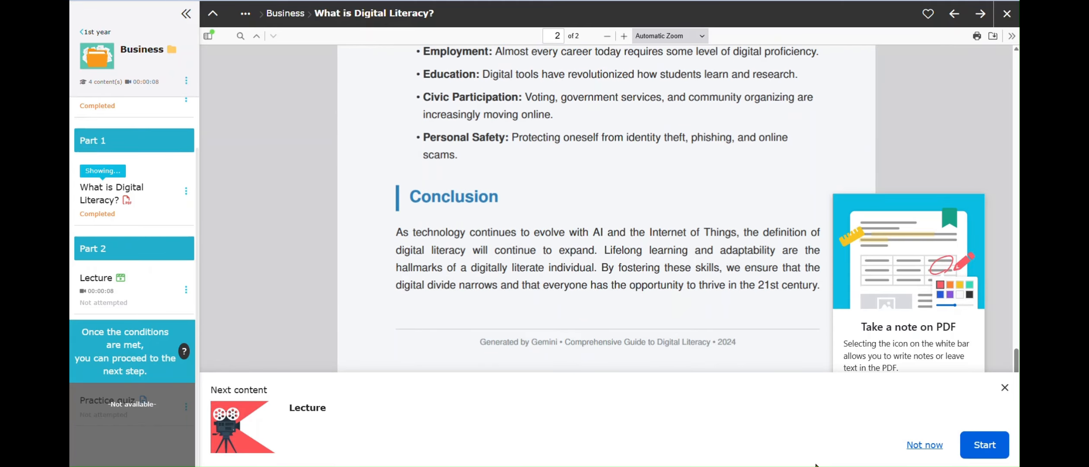
{"action": "left_click", "coordinate": [987, 446]}
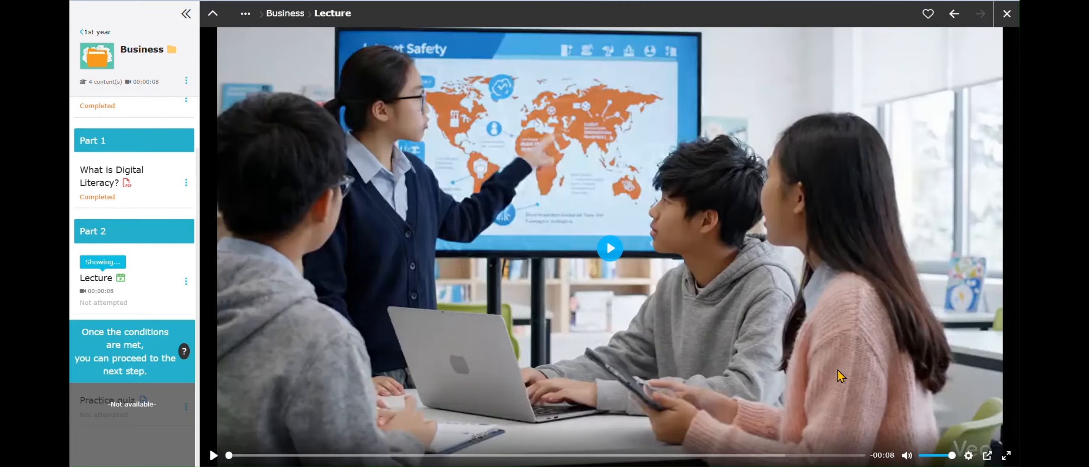
{"action": "left_click", "coordinate": [609, 249]}
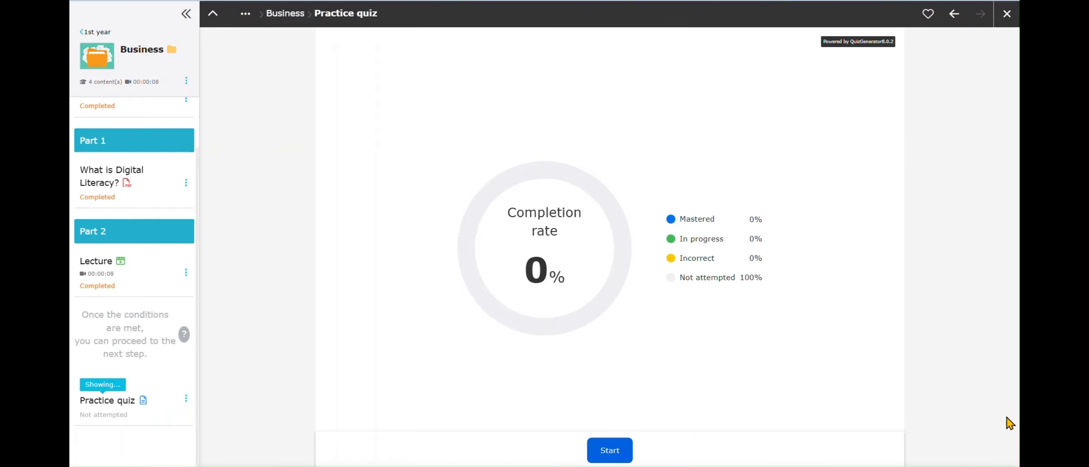
- Start the unlocked Practice quiz and answer its question
{"action": "left_click", "coordinate": [609, 450]}
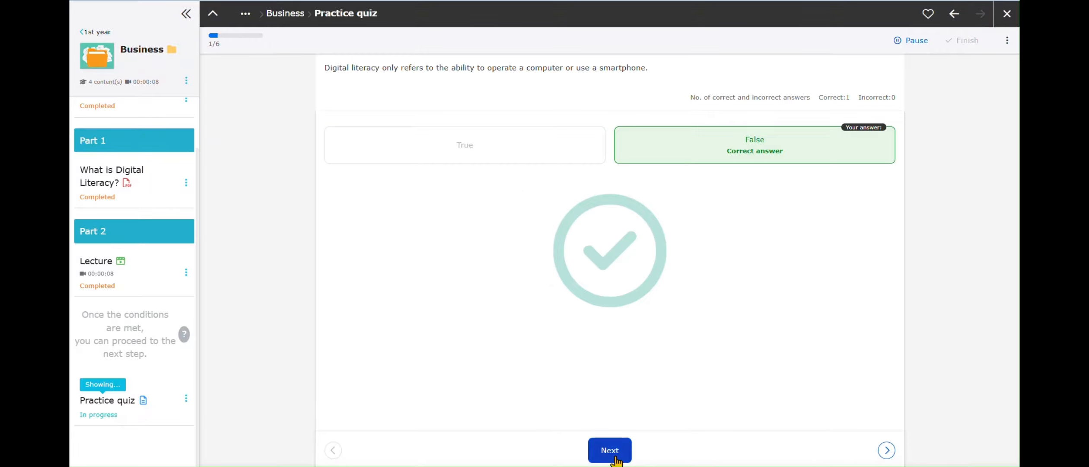
{"action": "left_click", "coordinate": [612, 449]}
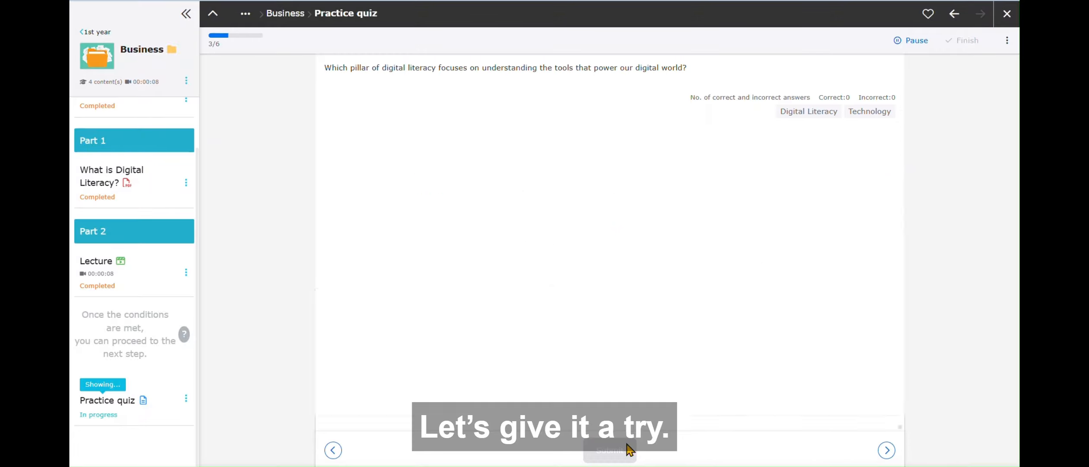
{"action": "left_click", "coordinate": [439, 152]}
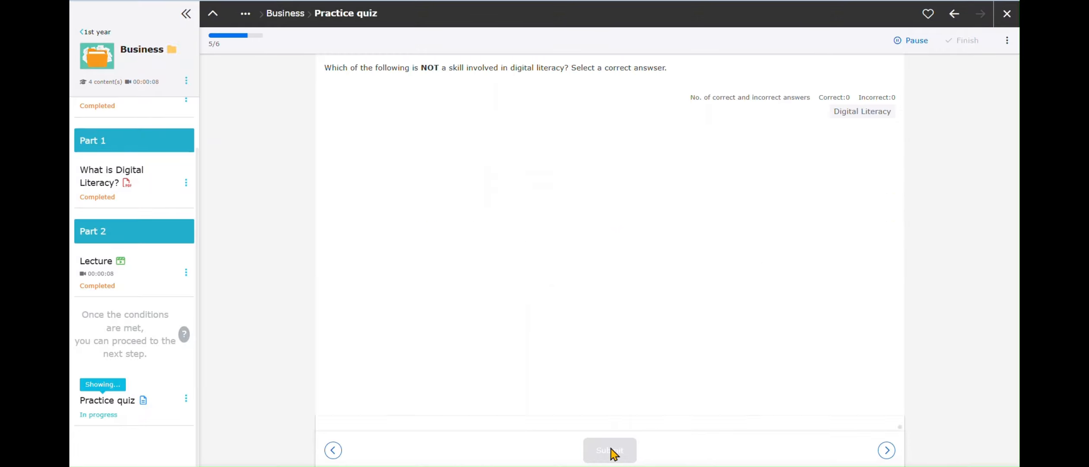